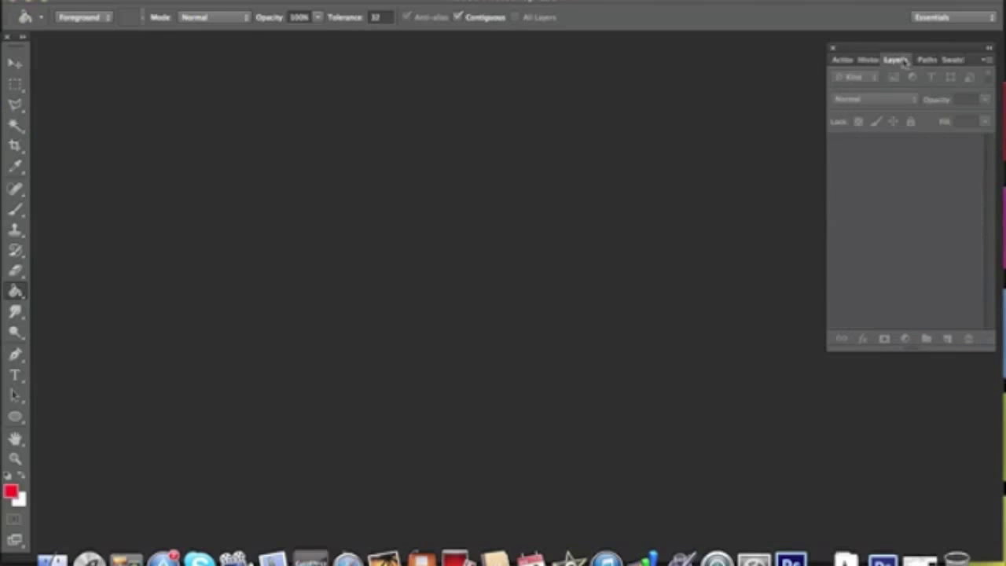
# - Create Untitled-1 at 8 × 8 px, 72 ppi, with Transparent background contents
pyautogui.click(118, 1)
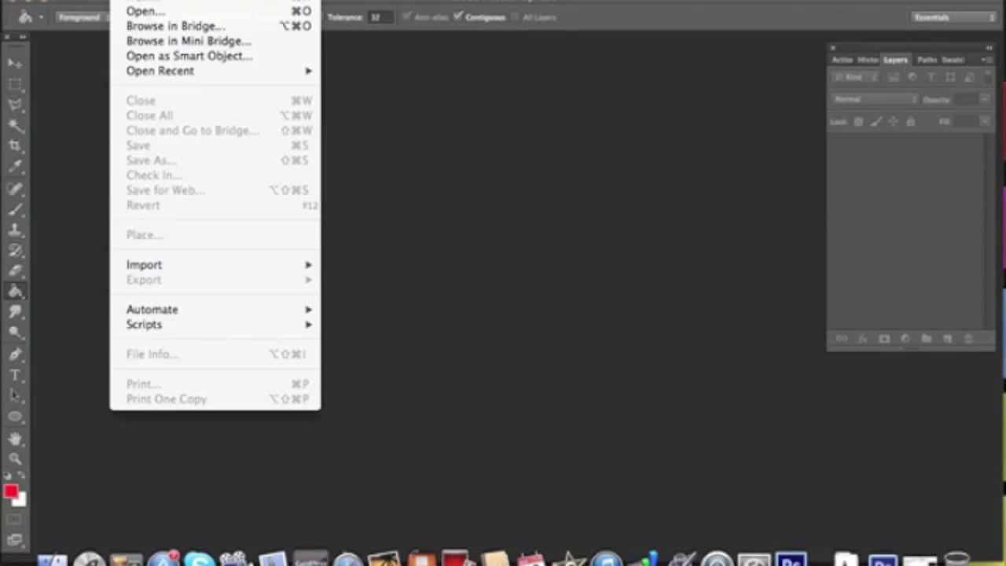
pyautogui.click(129, 4)
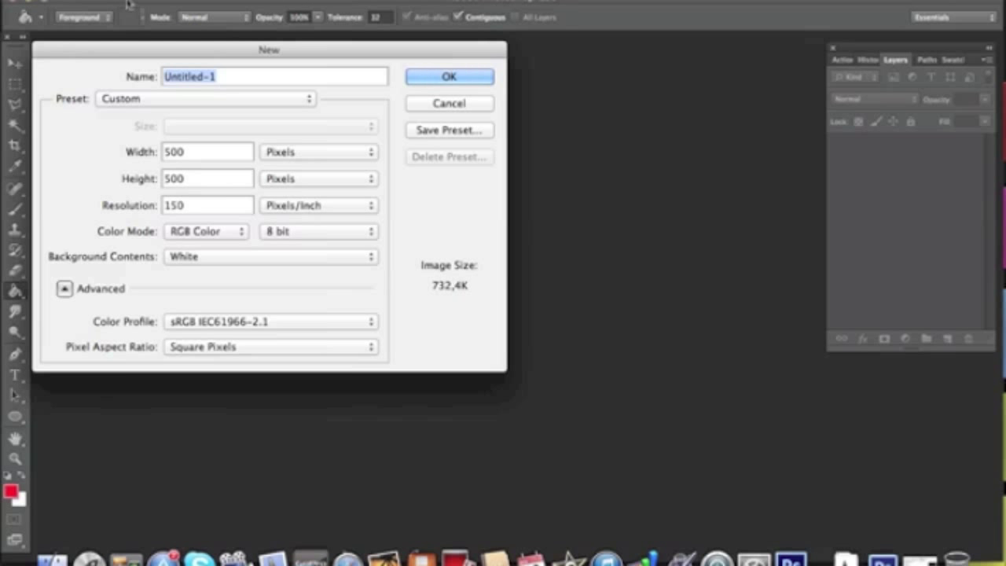
pyautogui.doubleClick(195, 151)
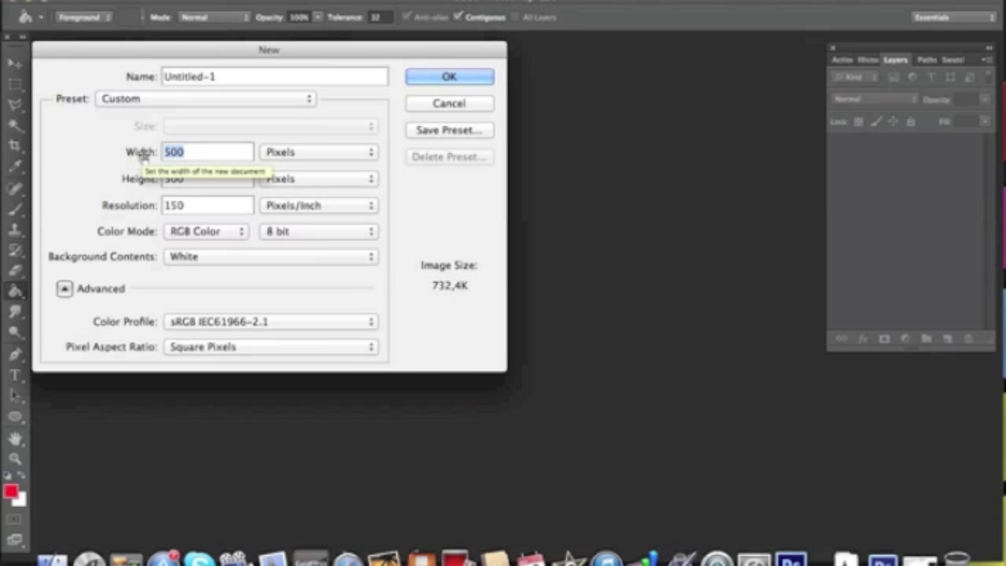
pyautogui.write('8')
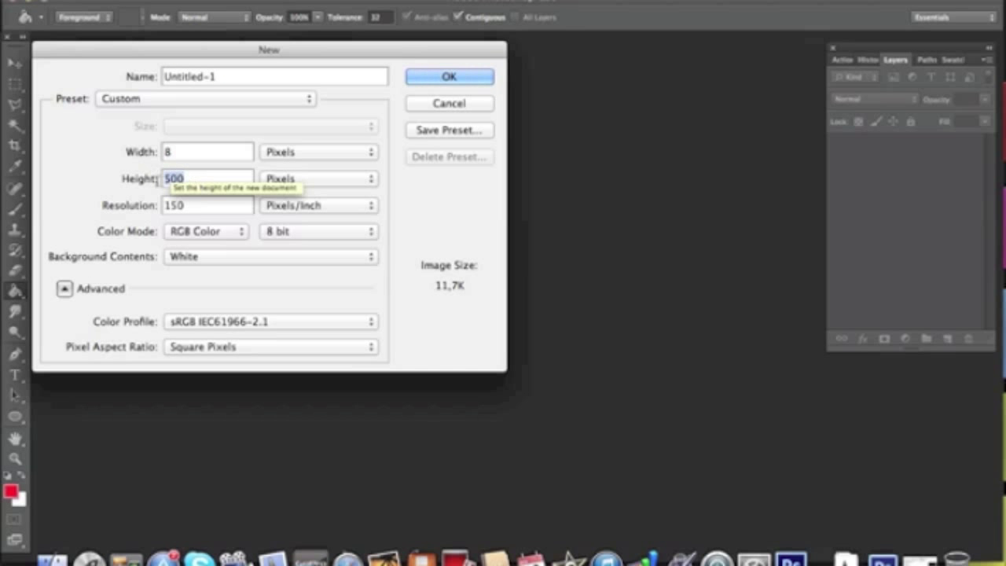
pyautogui.click(142, 180)
pyautogui.write('8')
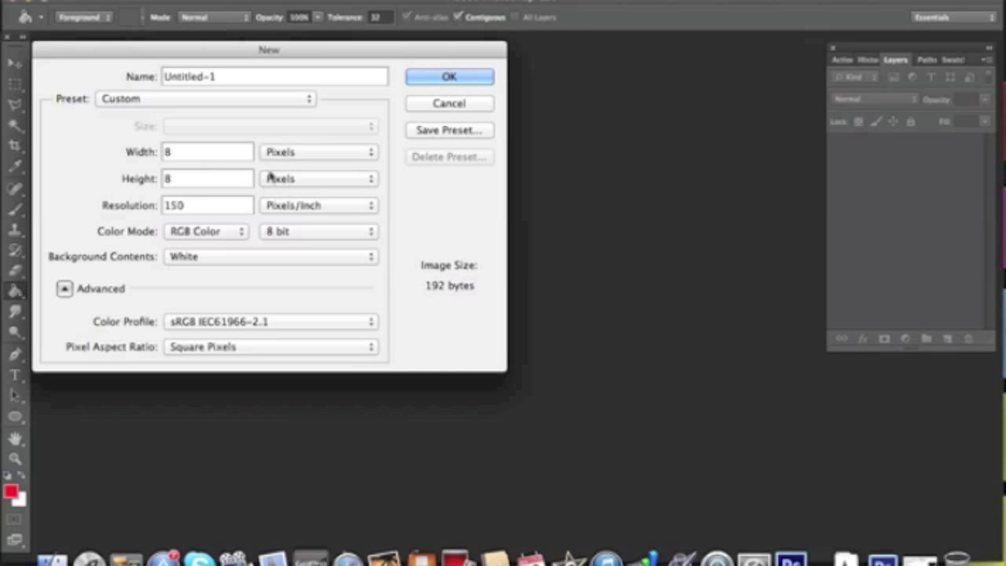
pyautogui.click(155, 202)
pyautogui.write('72')
pyautogui.click(207, 261)
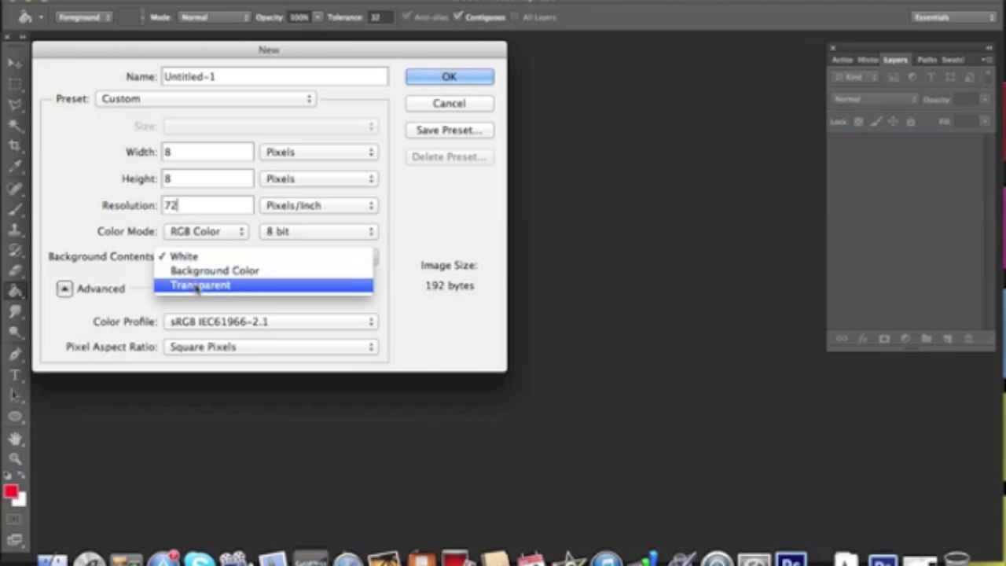
pyautogui.click(201, 286)
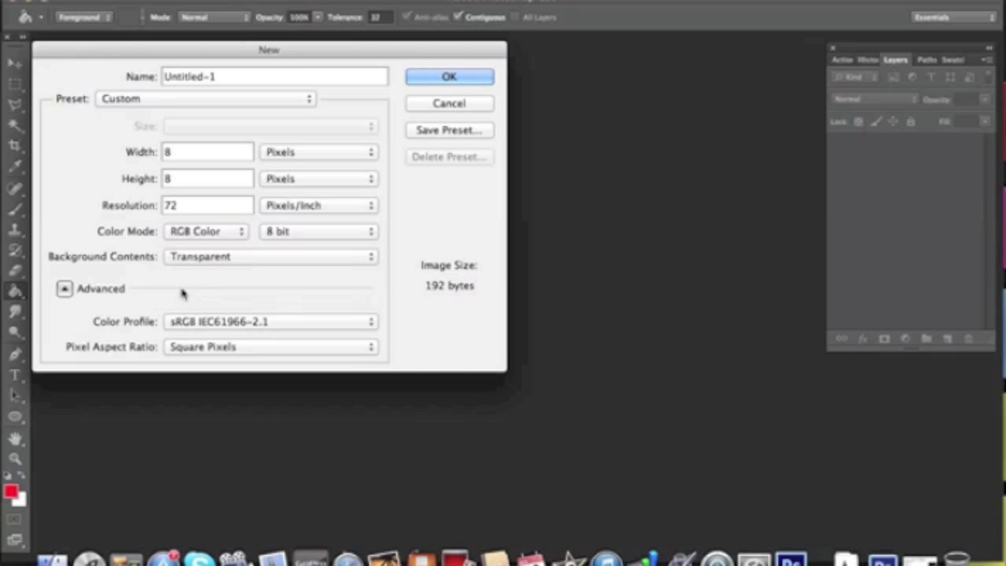
pyautogui.click(445, 81)
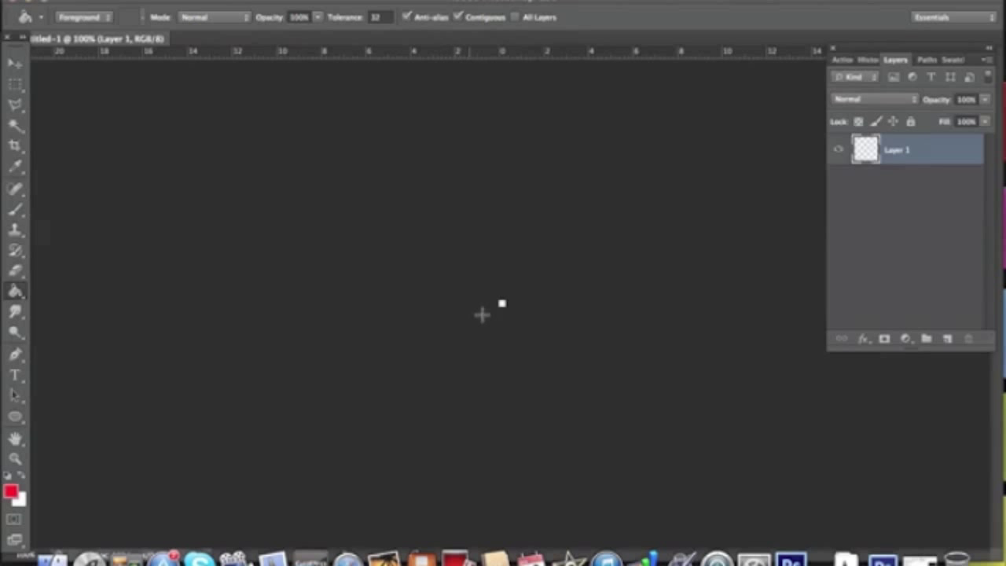
# - Zoom in and draw a Line Tool diagonal from the canvas's top-left to bottom-right corner
pyautogui.click(15, 458)
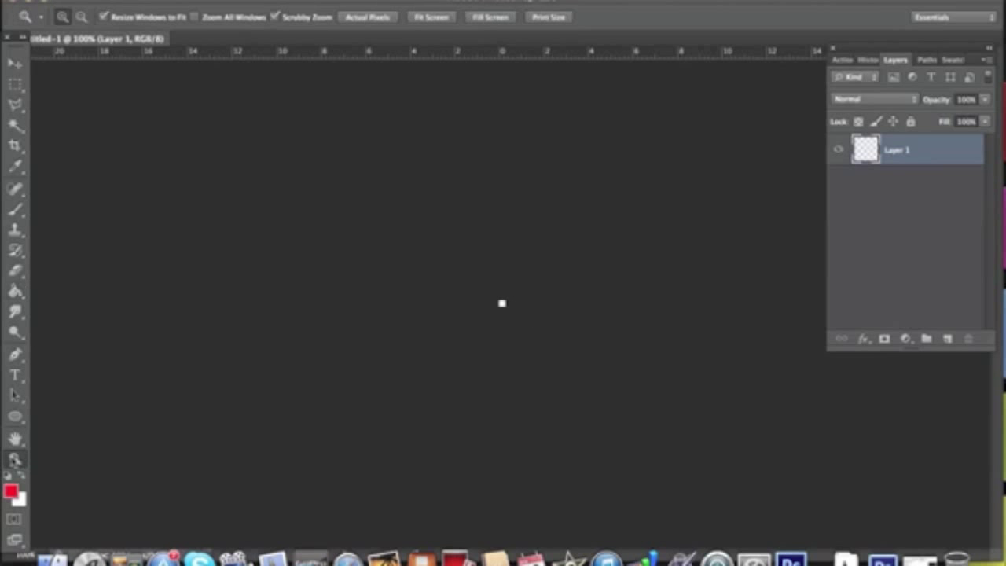
pyautogui.moveTo(504, 304); pyautogui.dragTo(528, 305)
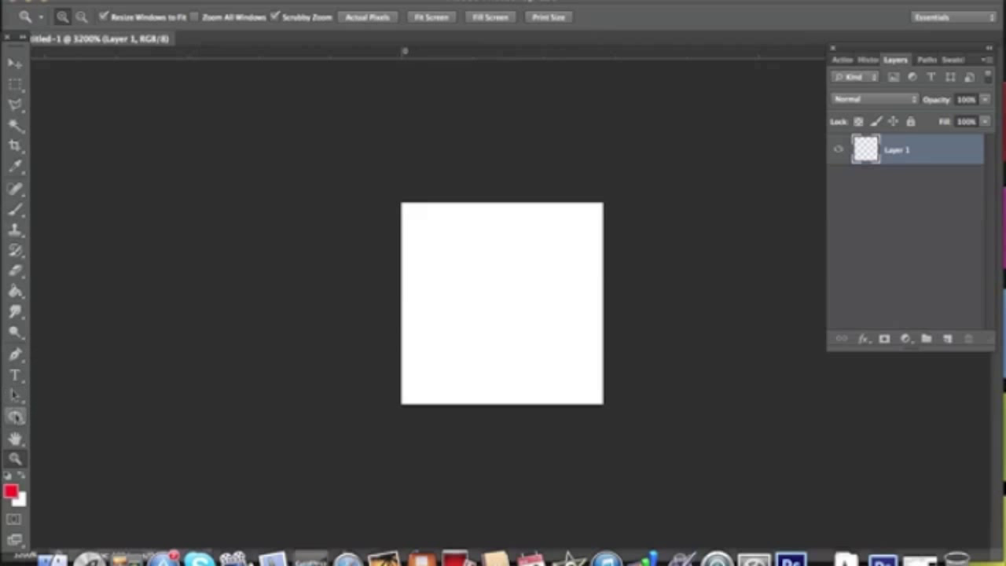
pyautogui.click(16, 416)
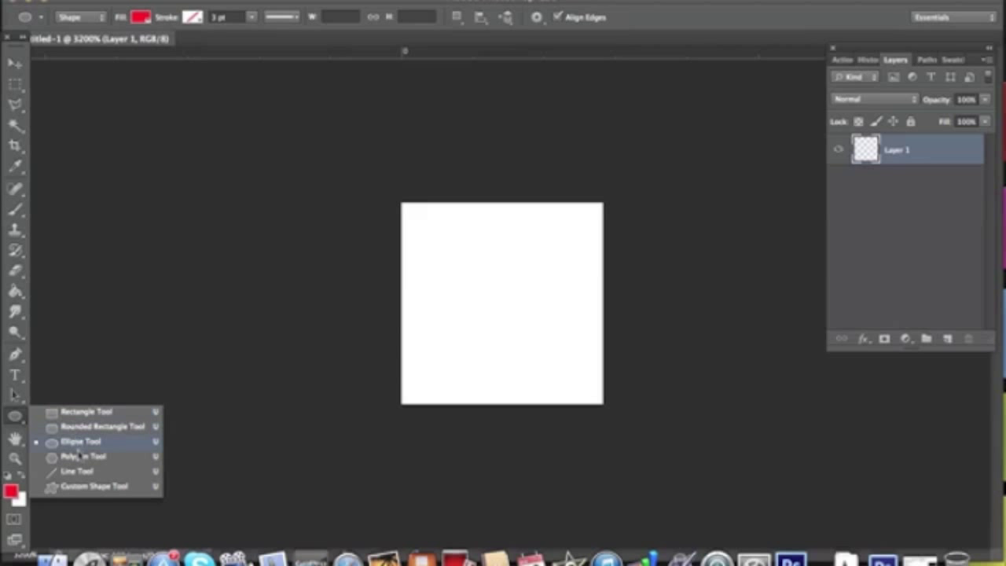
pyautogui.click(79, 471)
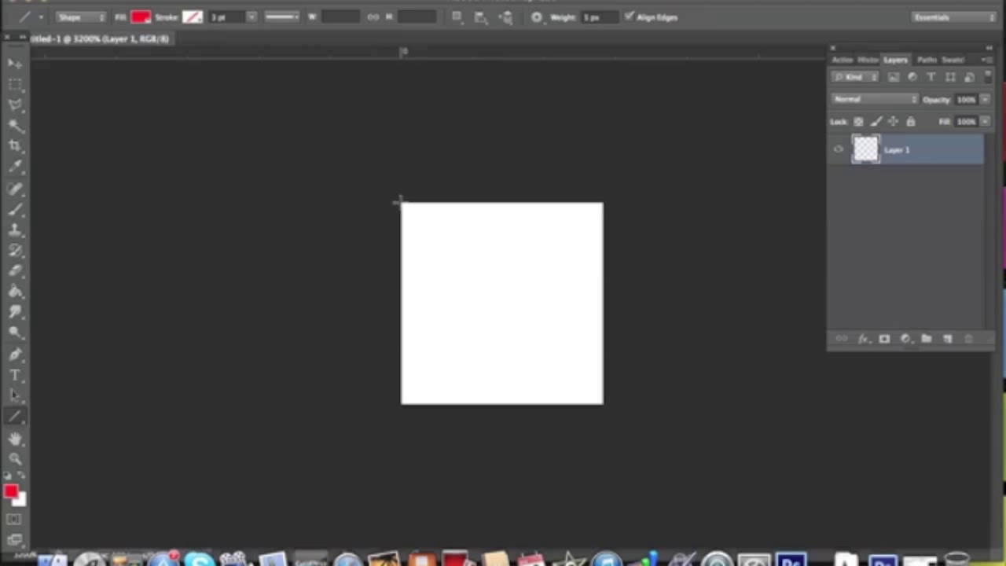
pyautogui.moveTo(399, 201); pyautogui.dragTo(644, 407)
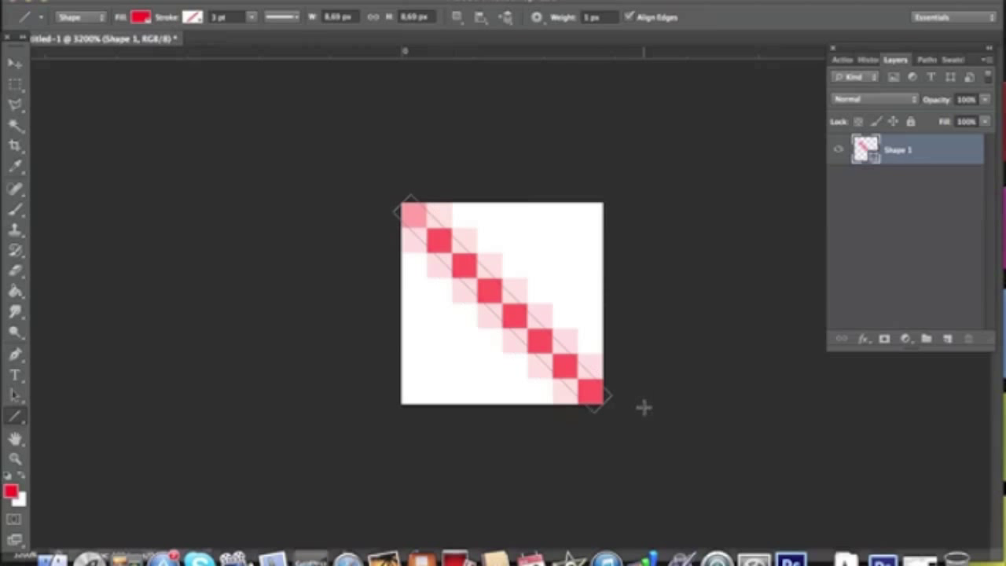
pyautogui.doubleClick(873, 160)
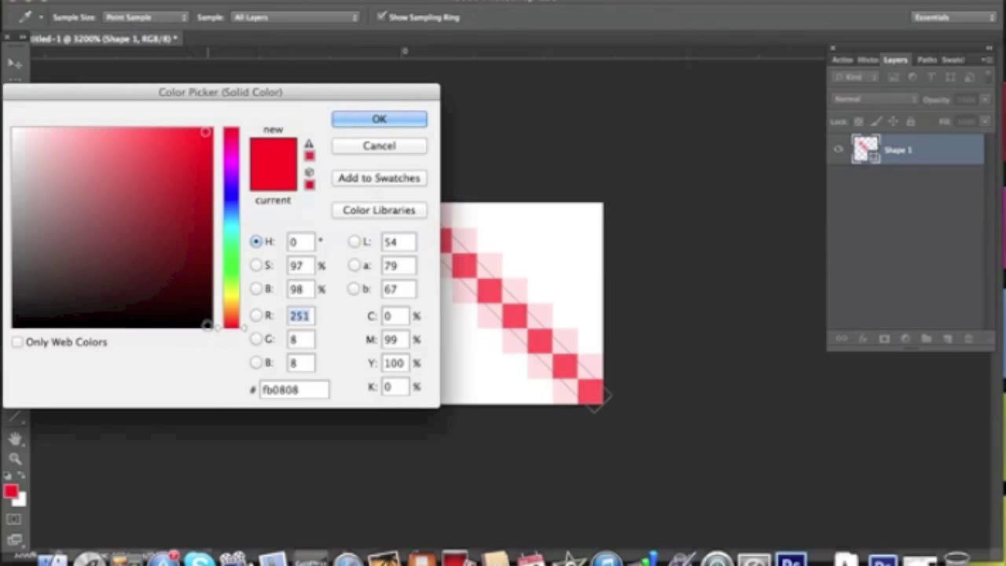
# - Set the Shape 1 line's fill colour to near-black
pyautogui.click(207, 325)
pyautogui.click(390, 121)
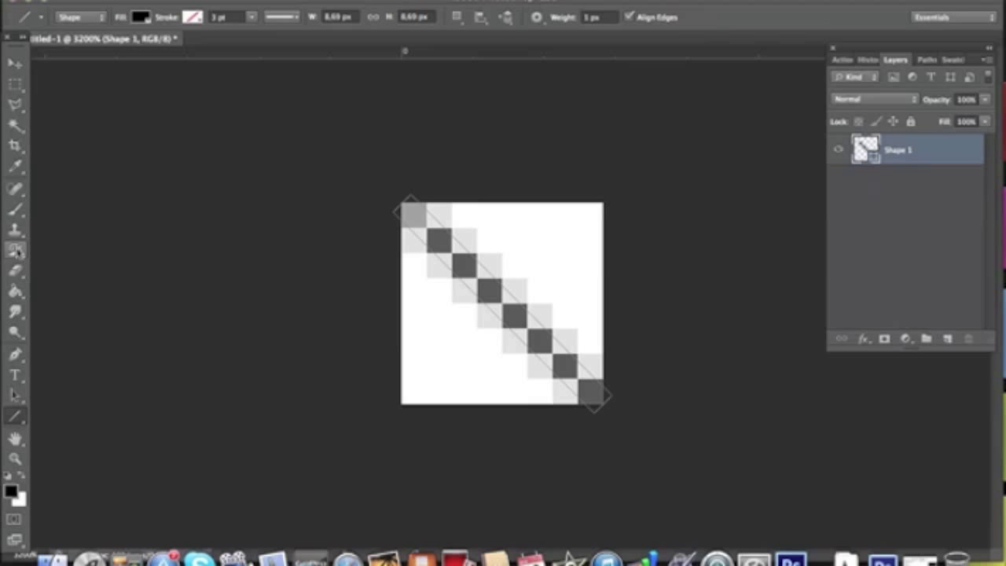
# - Rasterize the Shape 1 layer with the Pencil Tool selected
pyautogui.click(17, 212)
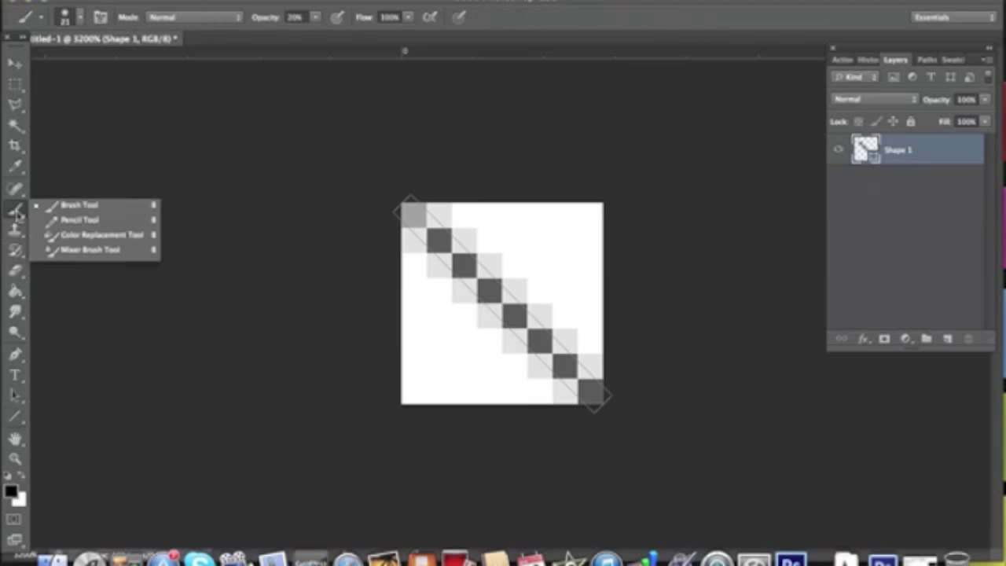
pyautogui.click(65, 220)
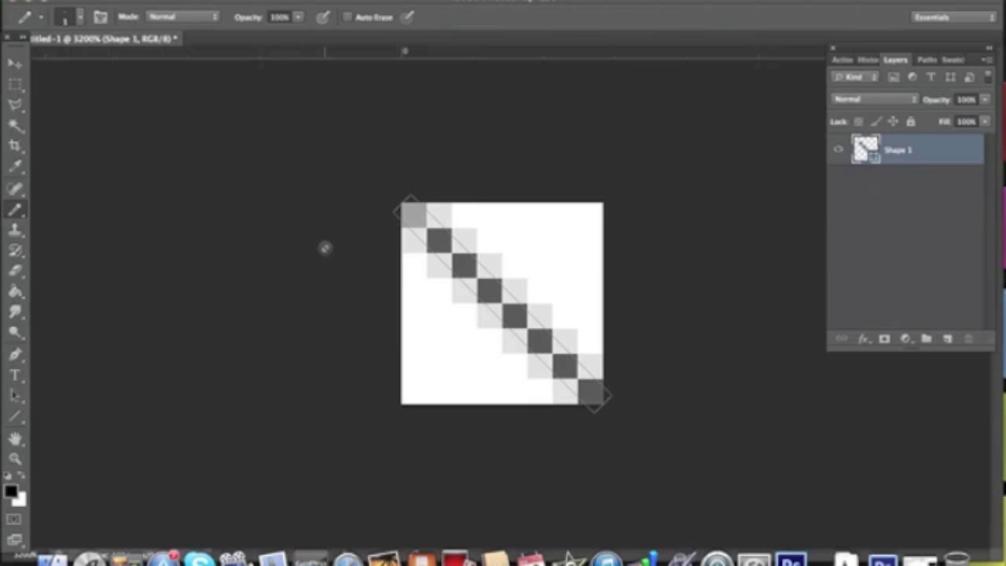
pyautogui.click(411, 213)
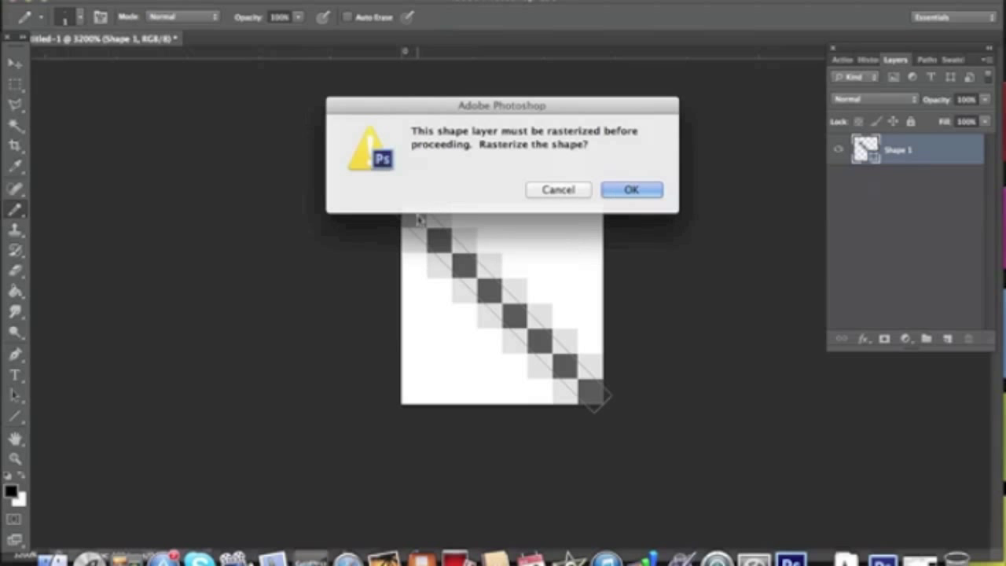
pyautogui.click(623, 191)
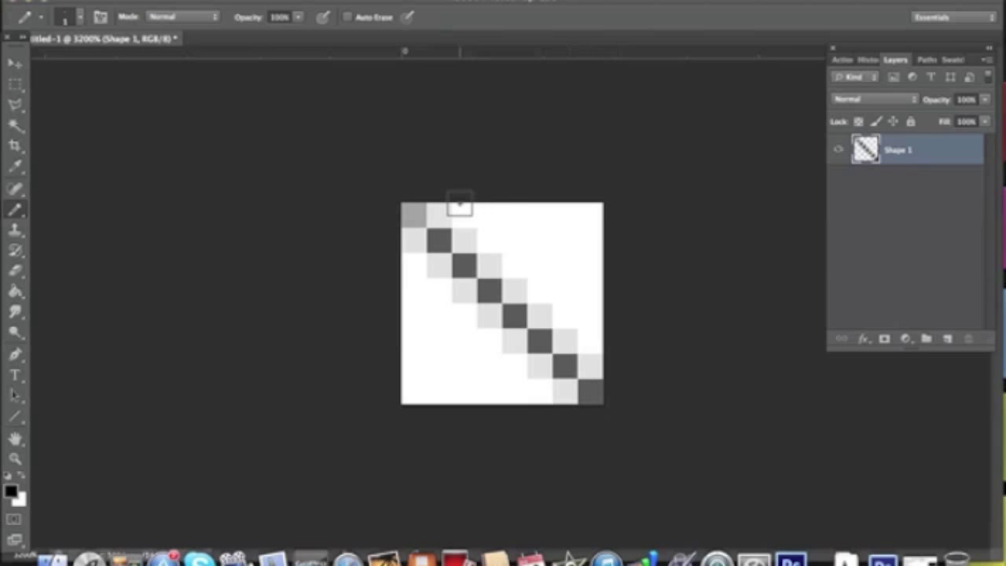
# - Paint all eight diagonal pixels solid black, from the top-left to the bottom-right corner
pyautogui.click(413, 213)
pyautogui.click(437, 238)
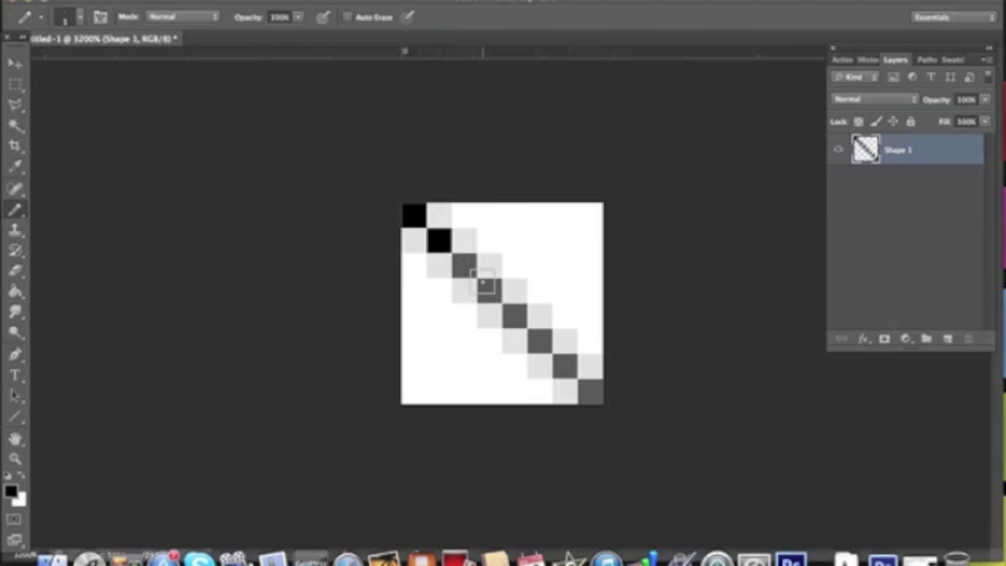
pyautogui.click(464, 265)
pyautogui.click(488, 291)
pyautogui.click(514, 316)
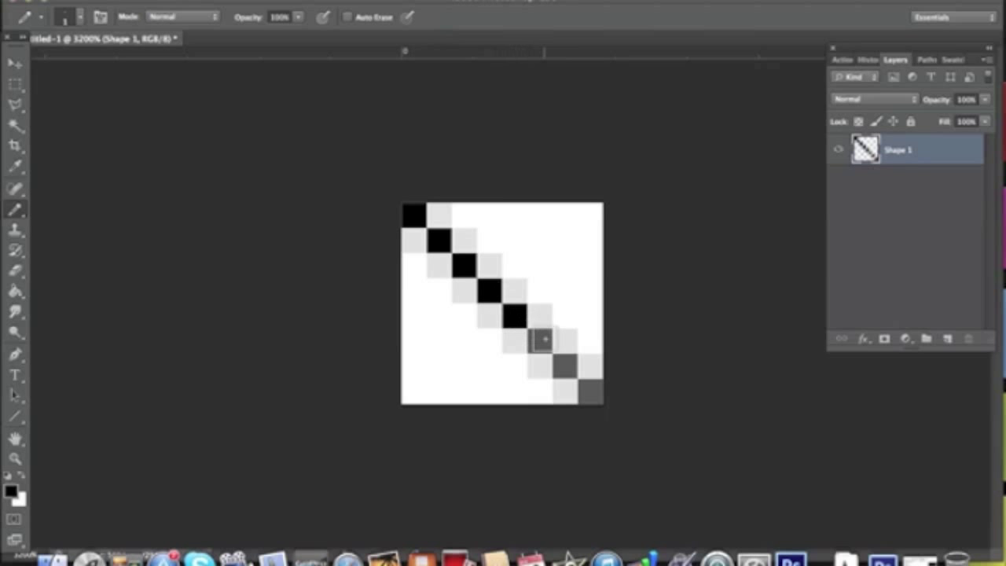
pyautogui.click(539, 340)
pyautogui.click(565, 366)
pyautogui.click(590, 391)
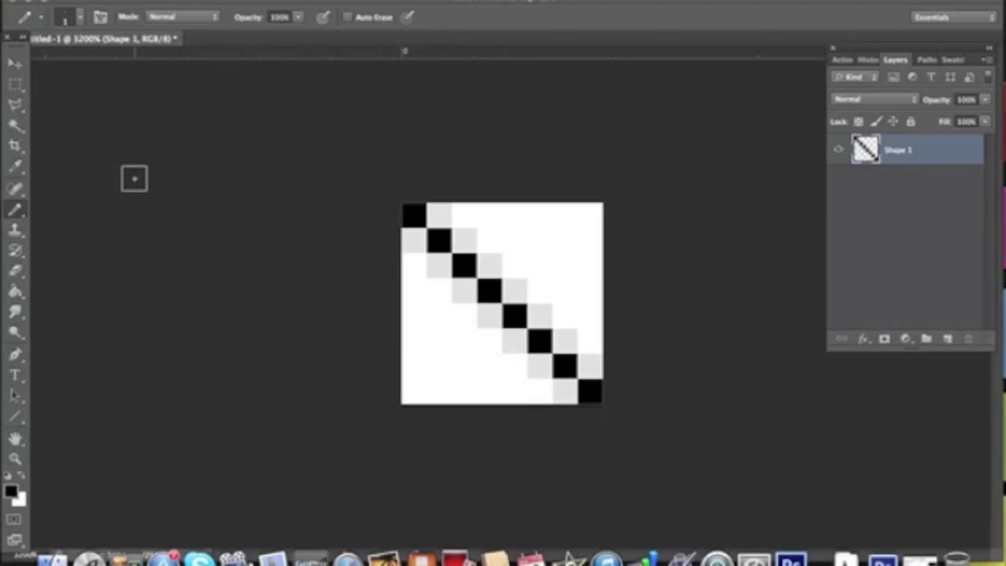
# - Erase the grey fringe pixels below and above the diagonal with the Magic Eraser Tool
pyautogui.click(16, 270)
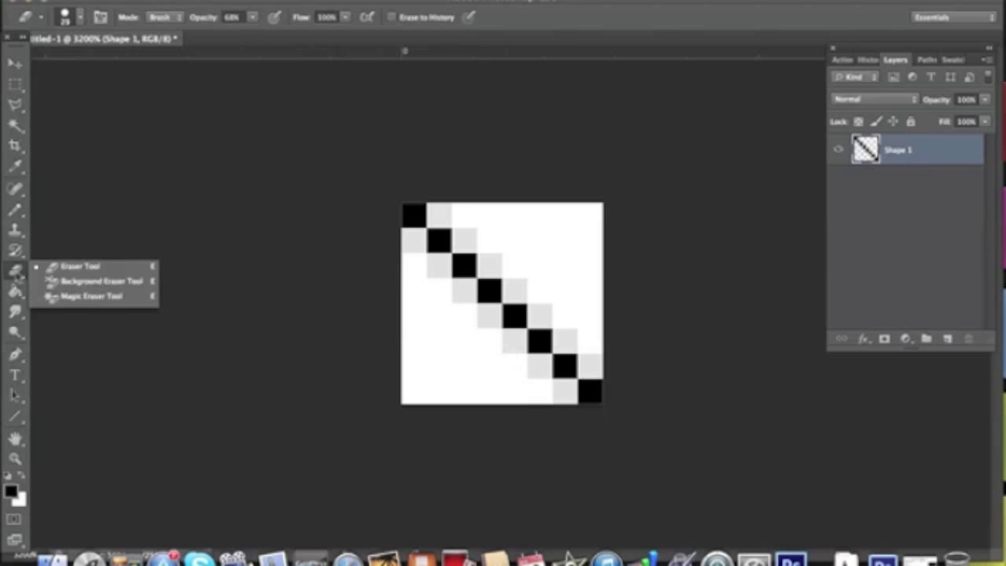
pyautogui.click(91, 296)
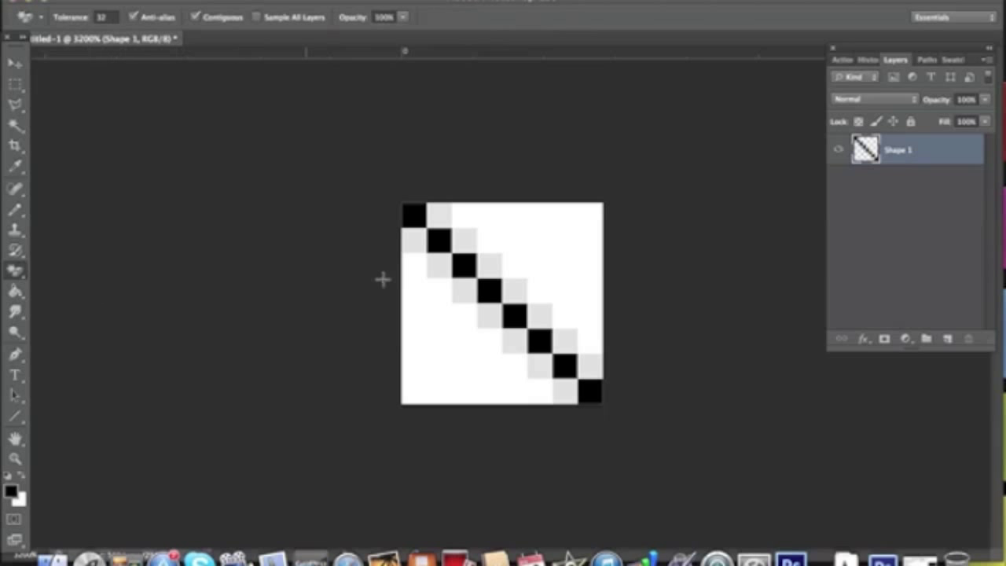
pyautogui.click(453, 343)
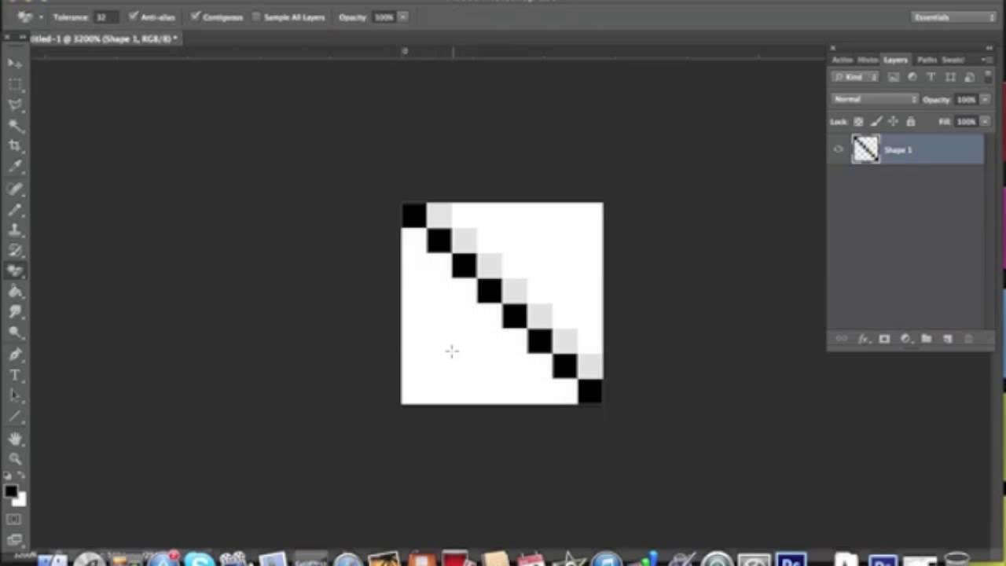
pyautogui.click(548, 251)
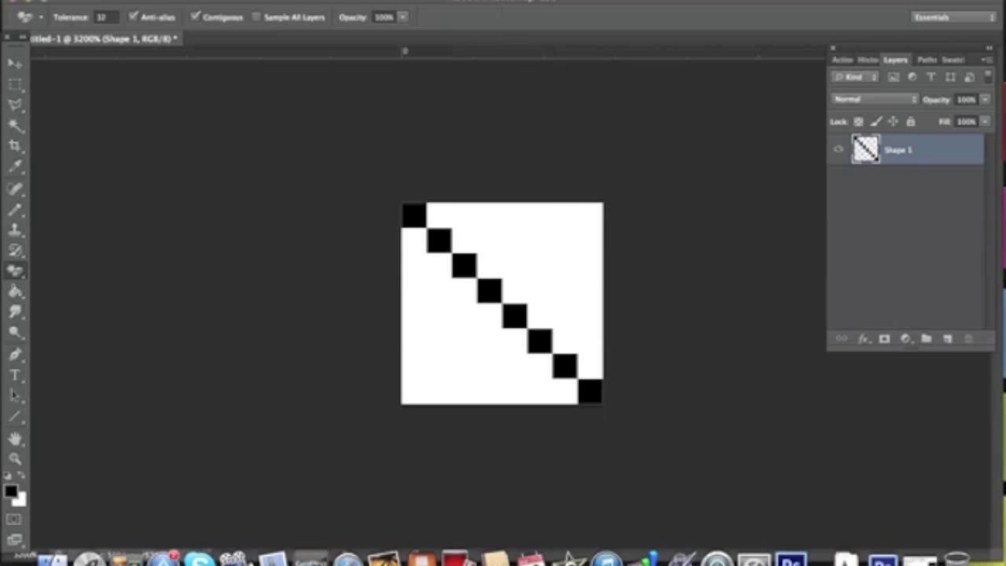
# - Select the whole tile and define it as a pattern named 'line'
pyautogui.click(323, 0)
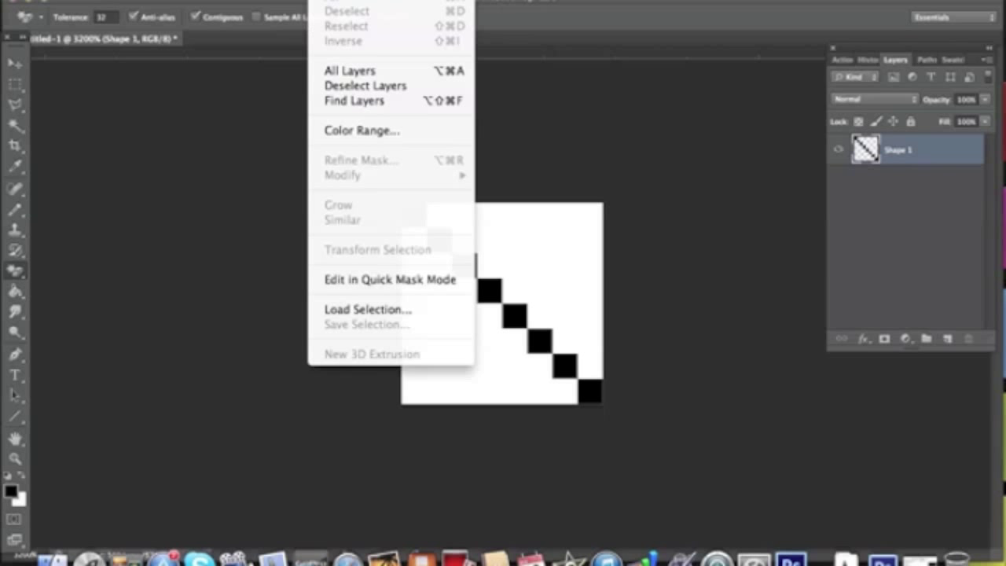
pyautogui.click(332, 2)
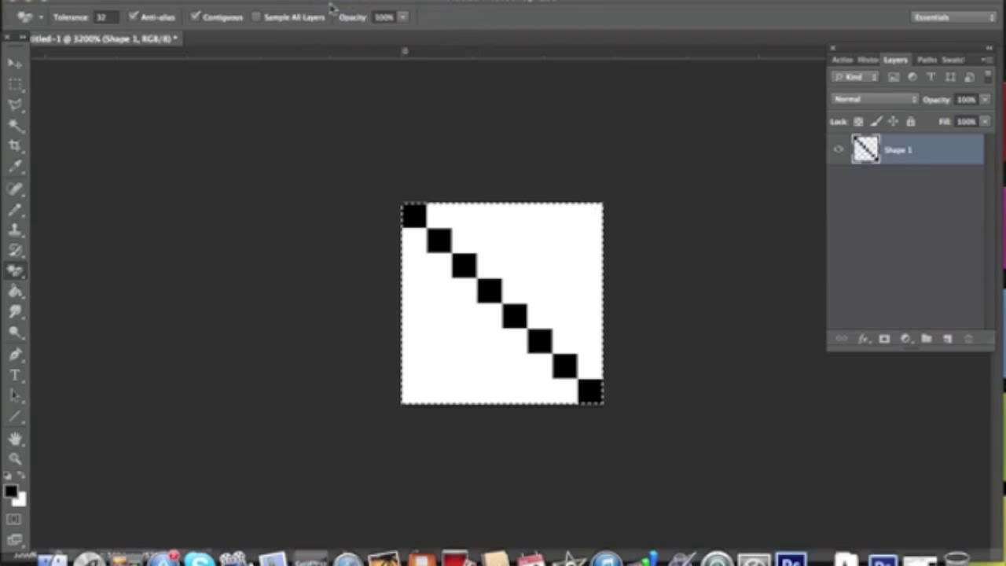
pyautogui.click(161, 0)
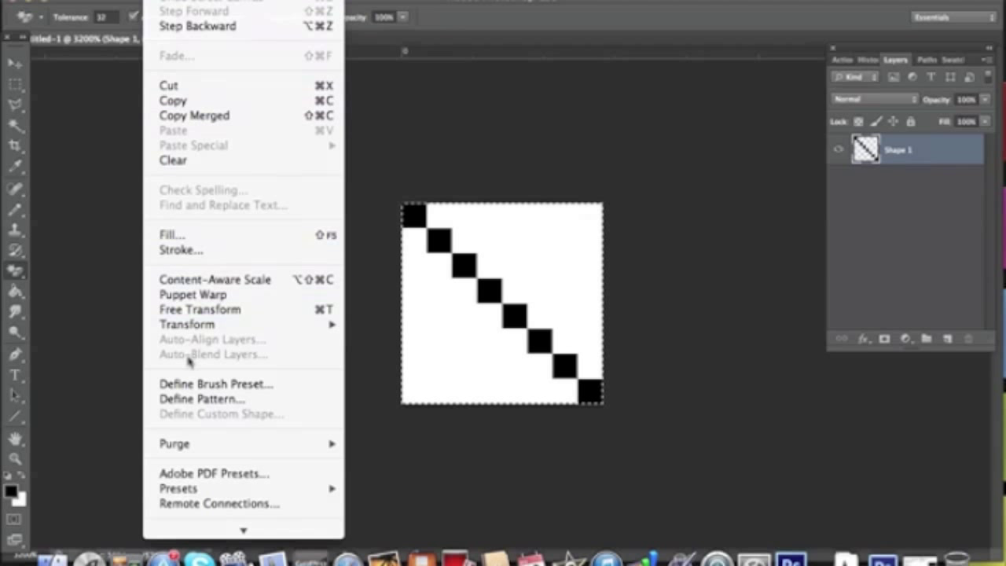
pyautogui.click(198, 400)
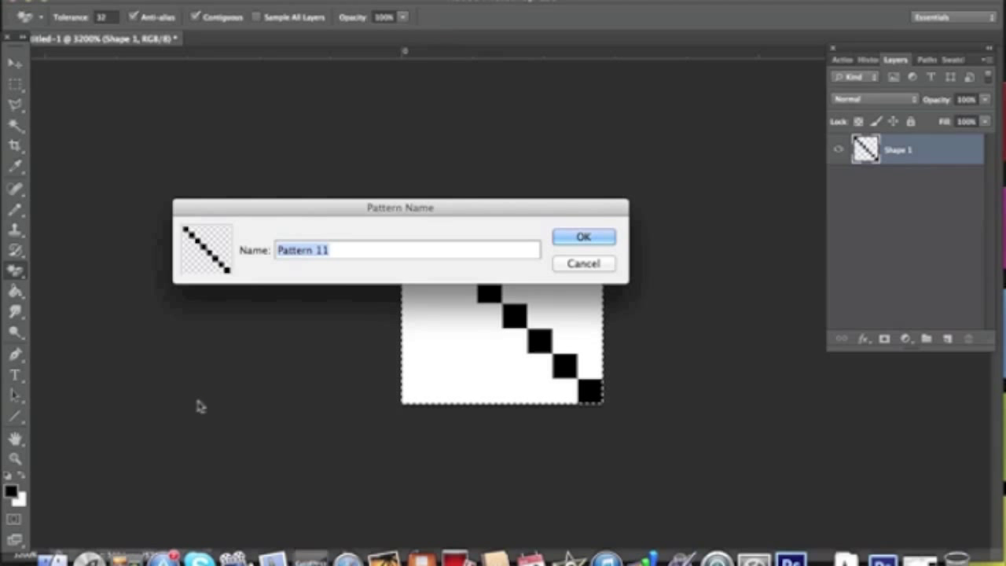
pyautogui.press('BackSpace')
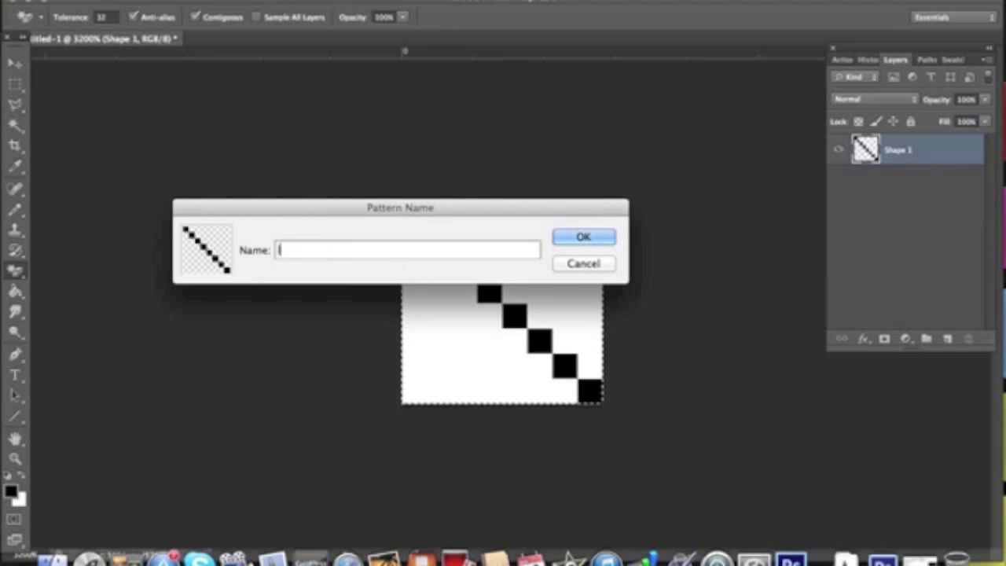
pyautogui.write('line')
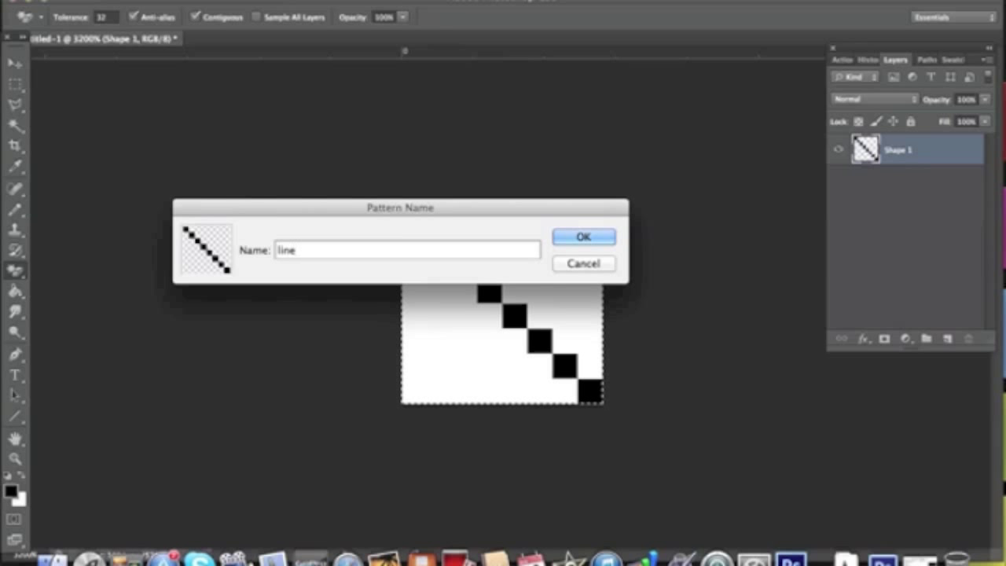
pyautogui.click(582, 237)
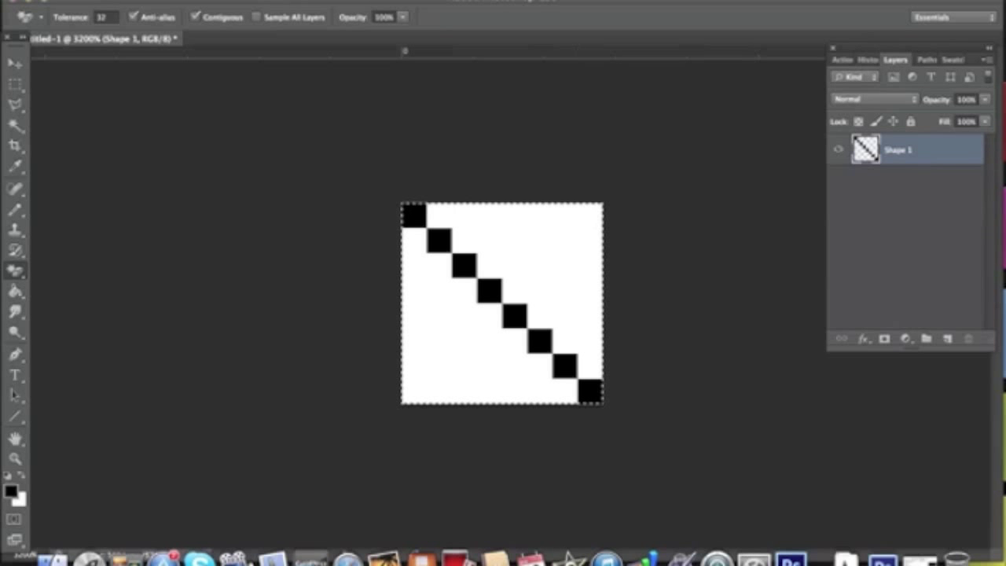
pyautogui.click(132, 1)
# - Create a new 500 × 500 px document at 150 ppi
pyautogui.click(140, 2)
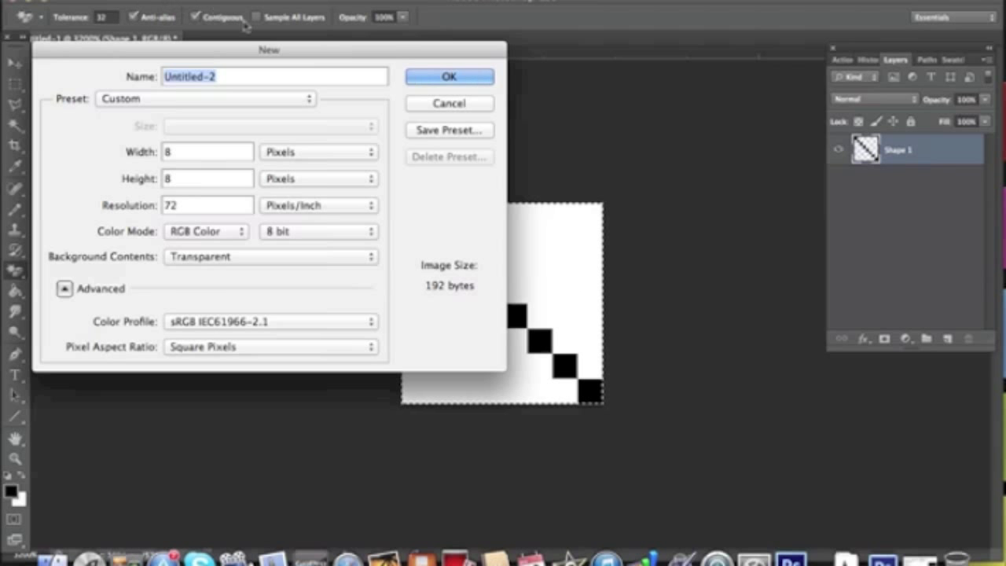
pyautogui.press('Tab')
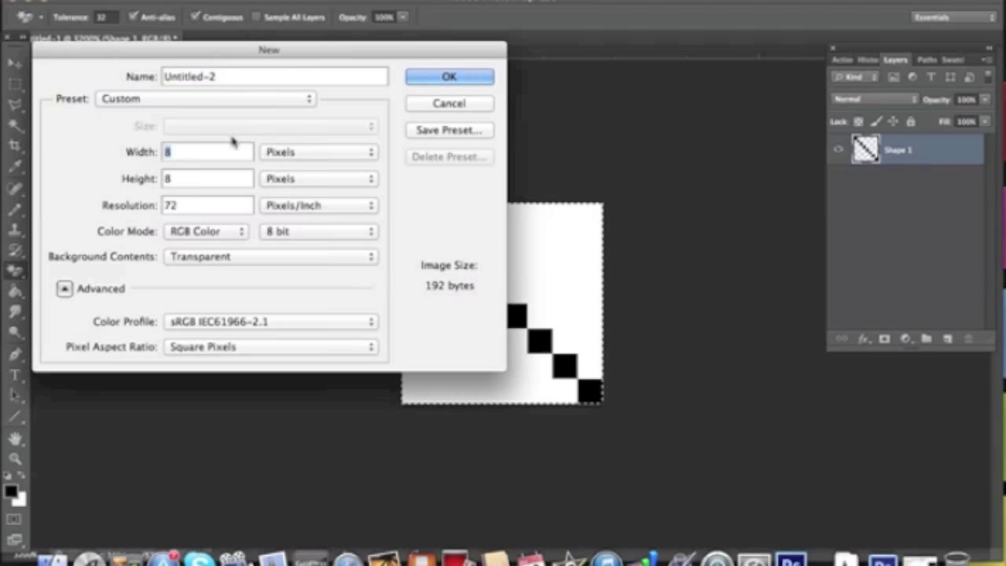
pyautogui.write('500')
pyautogui.press('Tab')
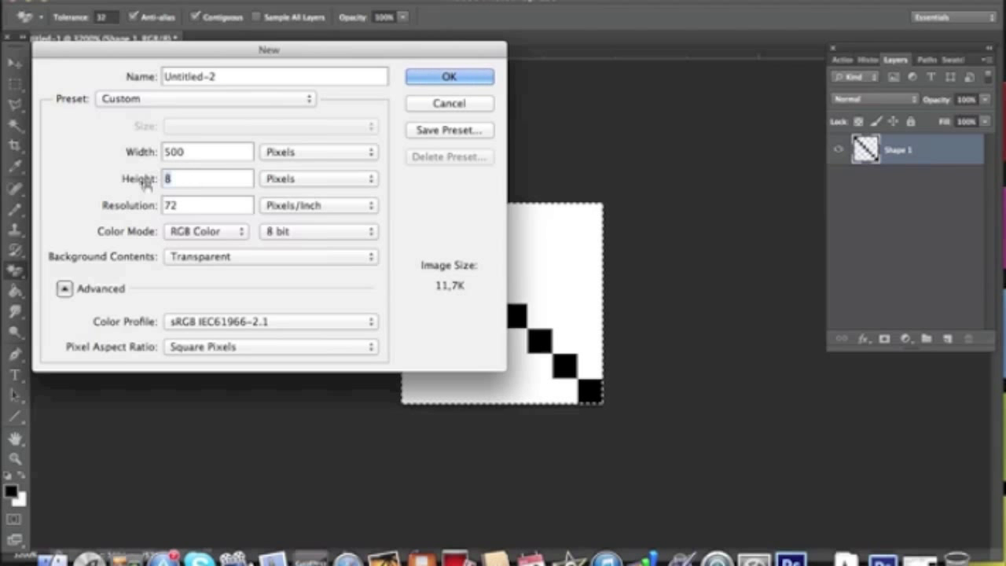
pyautogui.write('500')
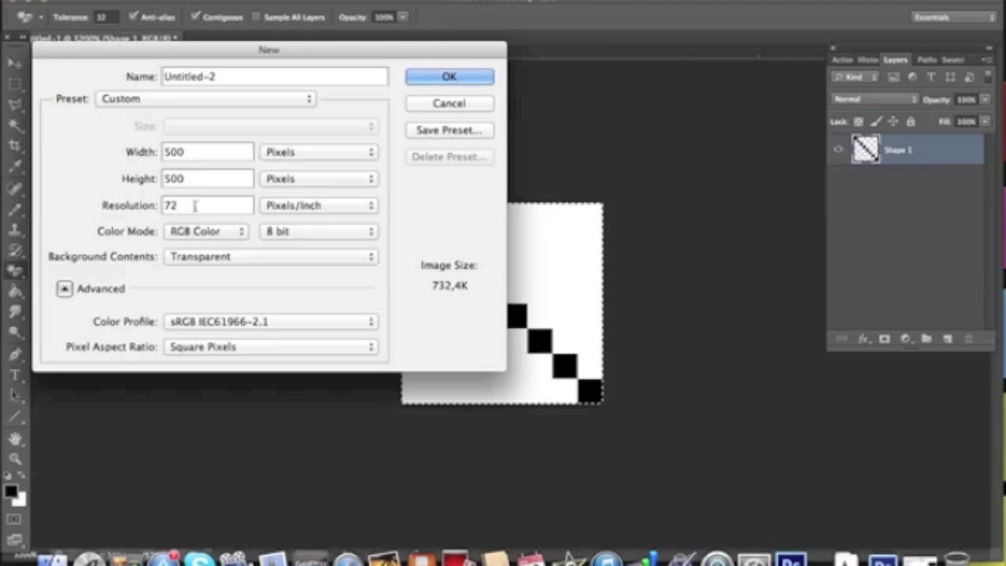
pyautogui.press('Tab')
pyautogui.write('150')
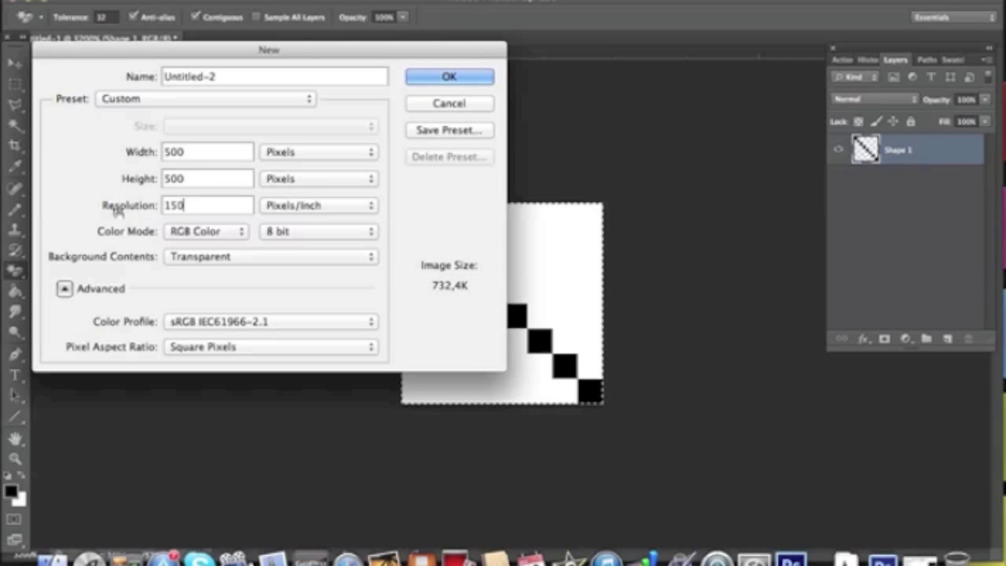
pyautogui.press('Return')
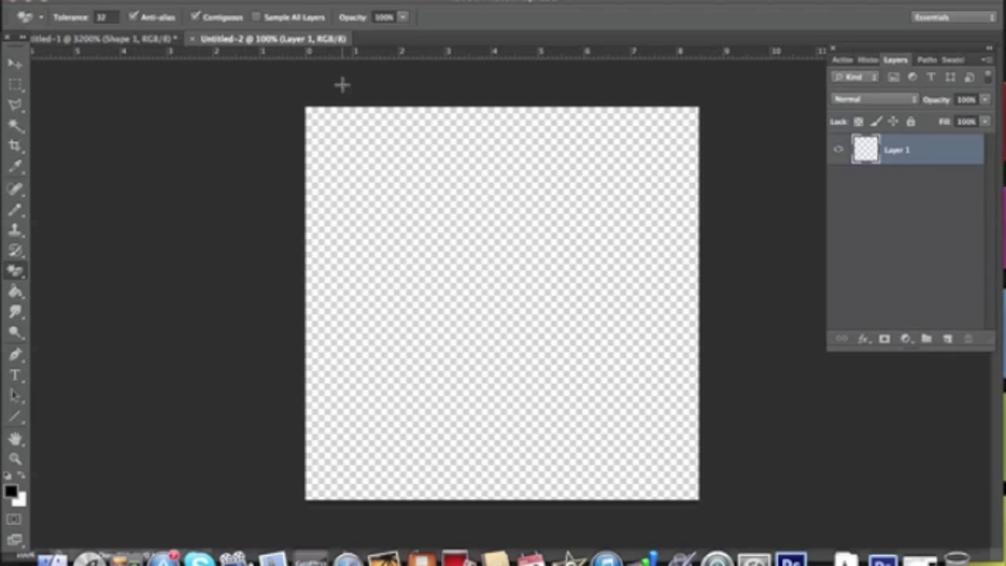
# - Fill the transparent test canvas with white using the Paint Bucket
pyautogui.click(24, 475)
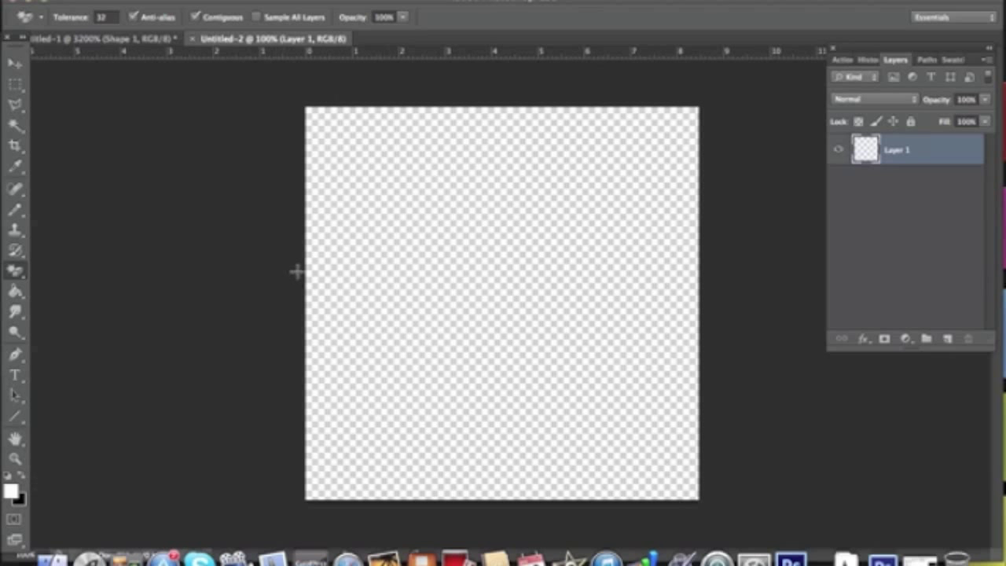
pyautogui.click(14, 290)
pyautogui.click(509, 175)
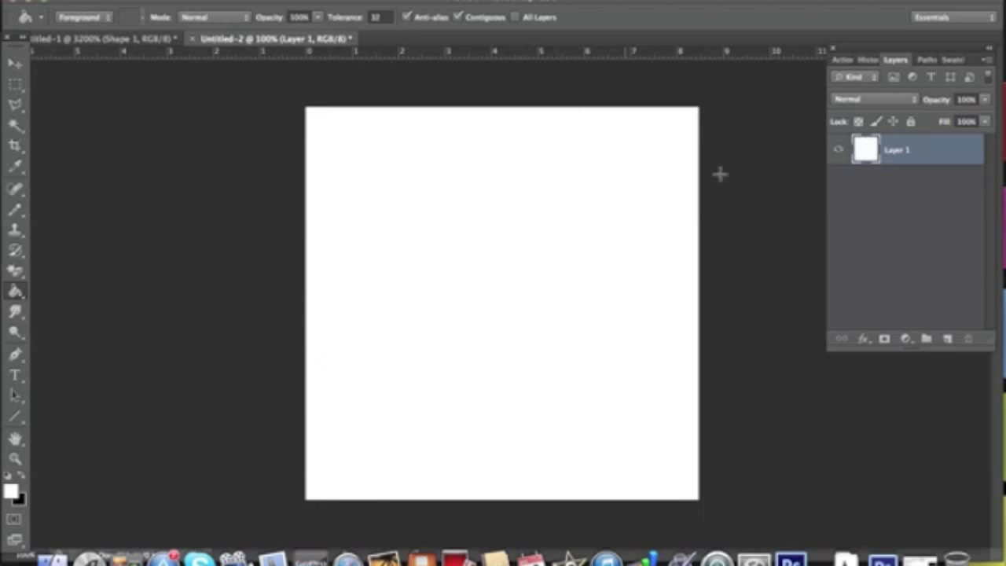
# - Add a Pattern Overlay using the 'line' pattern, Gradient Overlay off, scale slightly reduced
pyautogui.click(863, 339)
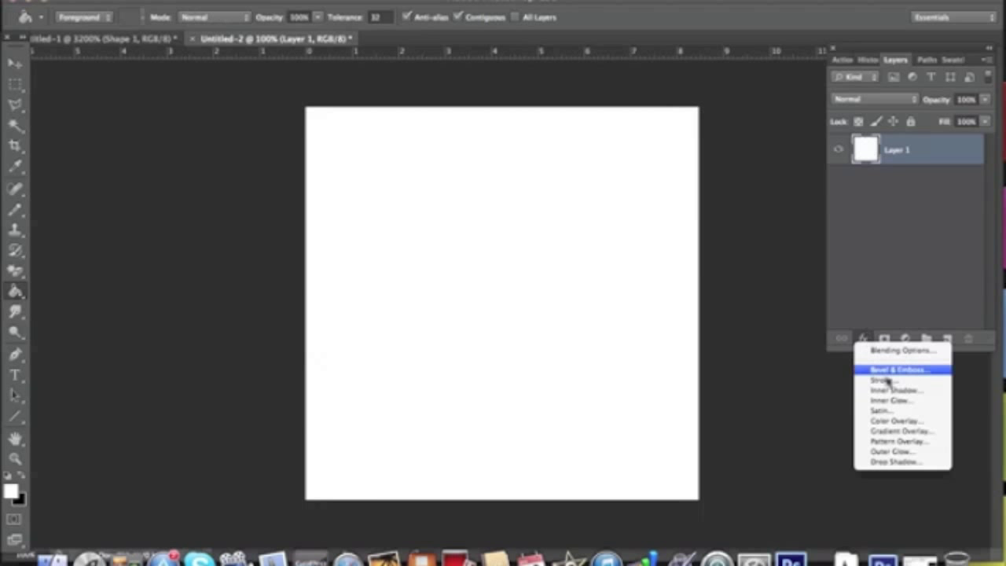
pyautogui.click(902, 431)
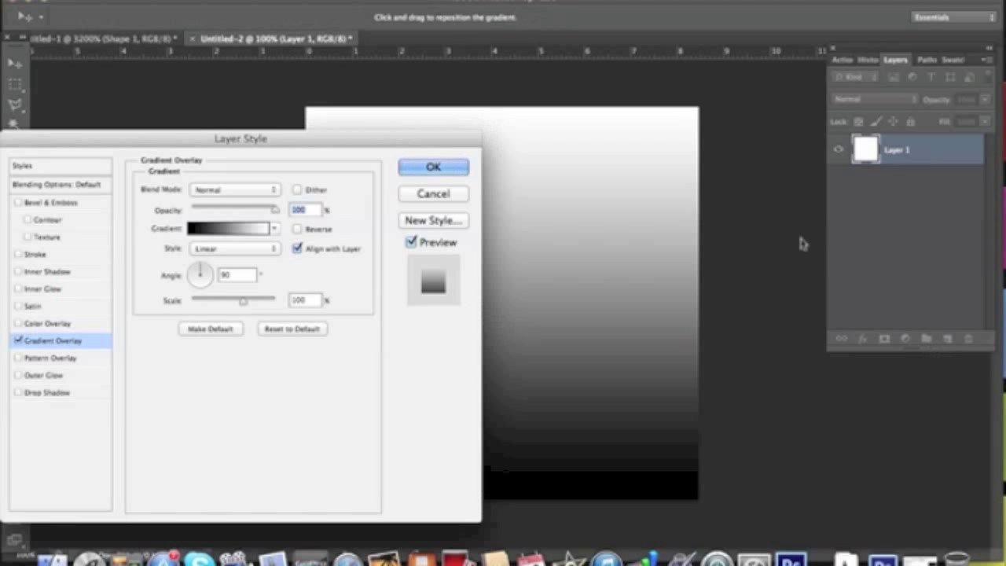
pyautogui.click(55, 357)
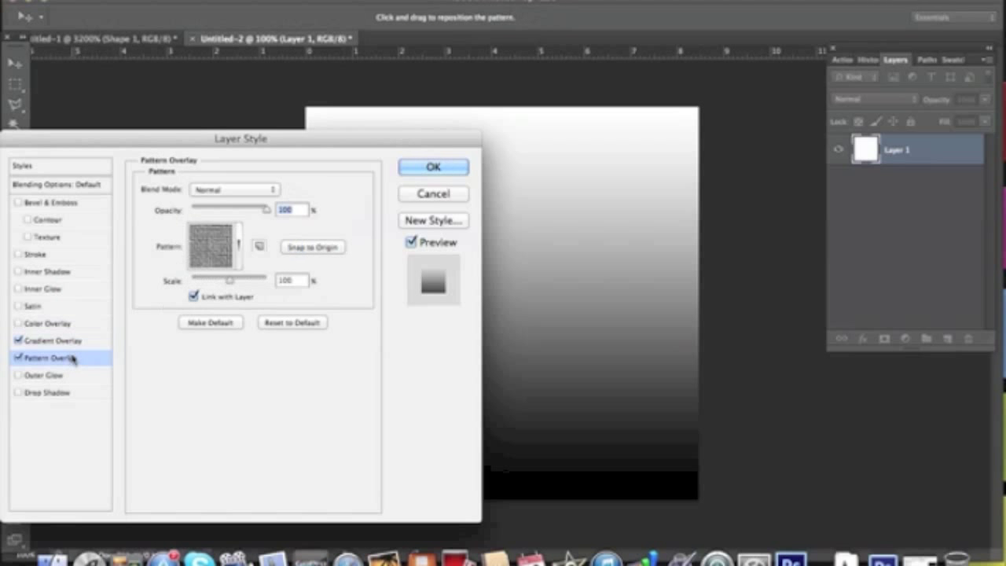
pyautogui.click(238, 246)
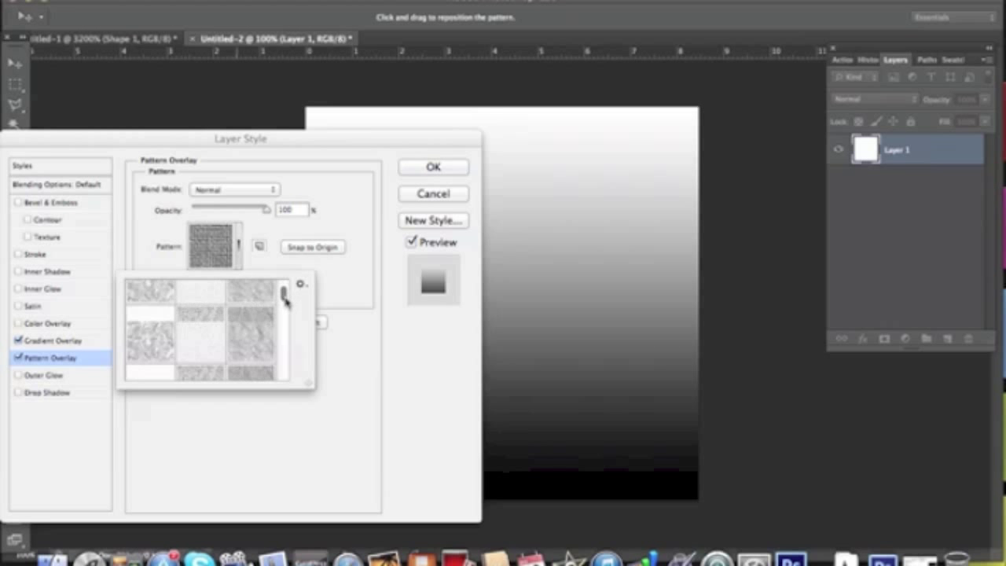
pyautogui.moveTo(284, 298); pyautogui.dragTo(299, 381)
pyautogui.click(154, 365)
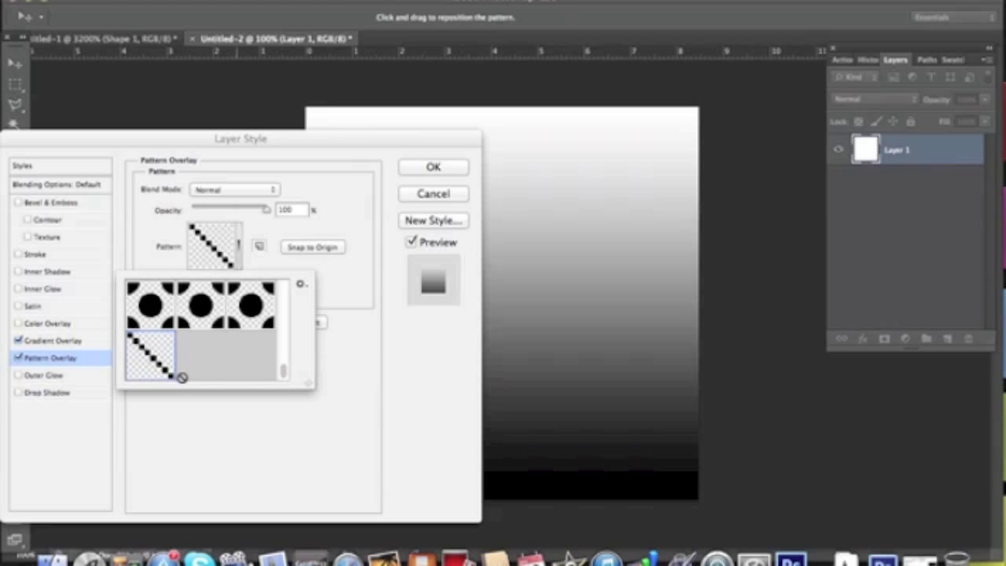
pyautogui.click(344, 291)
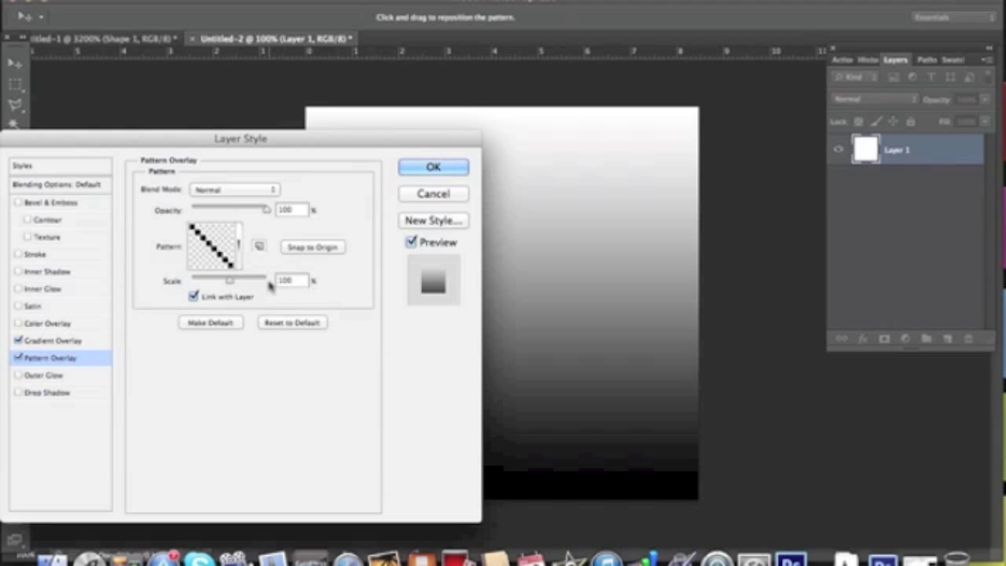
pyautogui.click(19, 338)
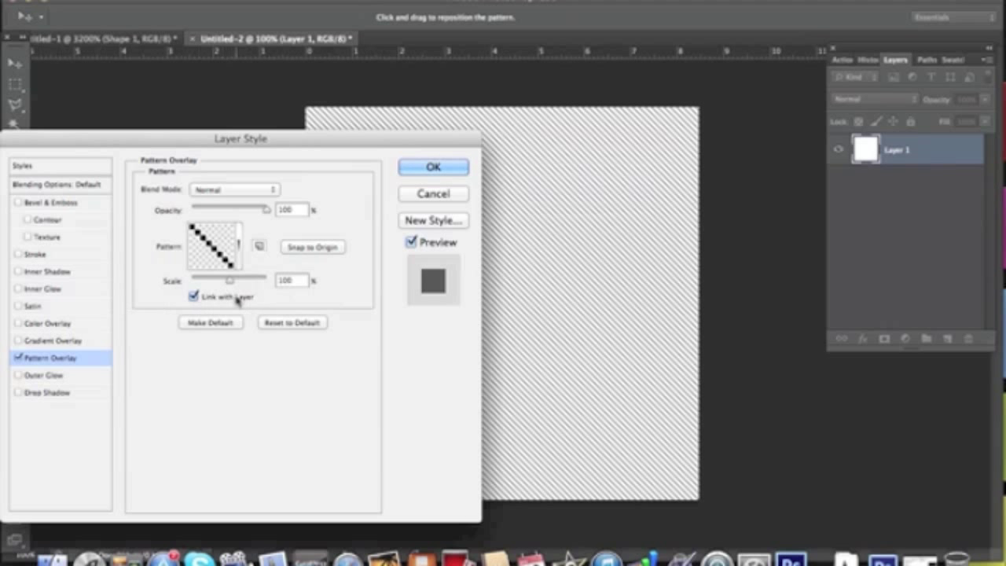
pyautogui.moveTo(230, 285)
pyautogui.mouseDown()
pyautogui.moveTo(218, 285)
pyautogui.moveTo(246, 288)
pyautogui.moveTo(233, 286)
pyautogui.mouseUp()
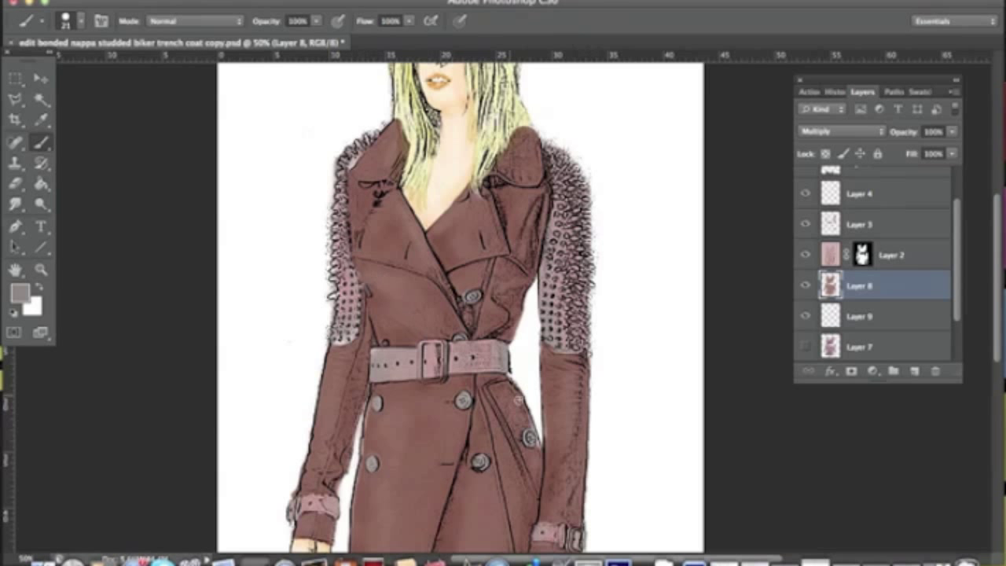
# - Toggle Layer 8's visibility off and back on, then bring up its layer effects list
pyautogui.click(804, 287)
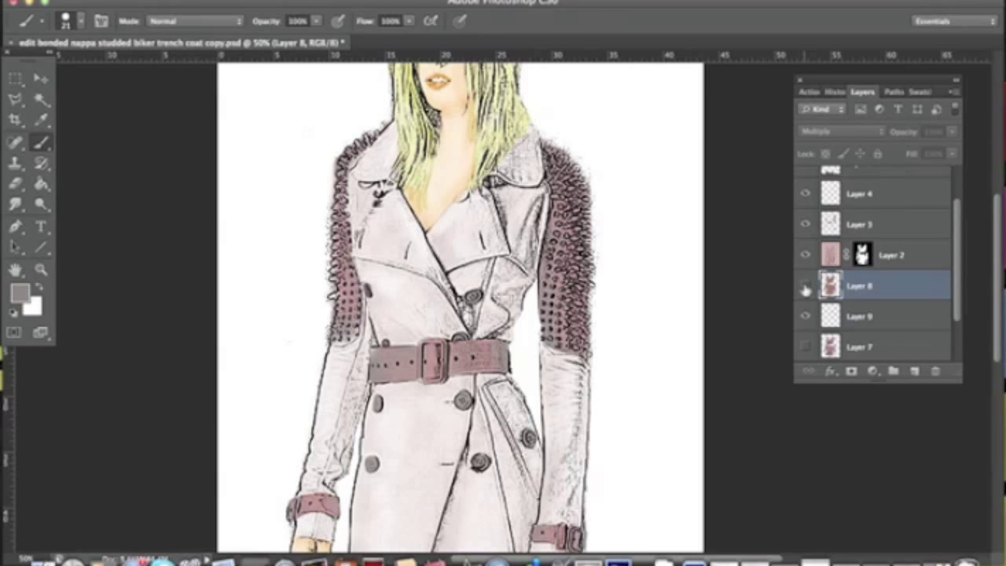
pyautogui.click(804, 287)
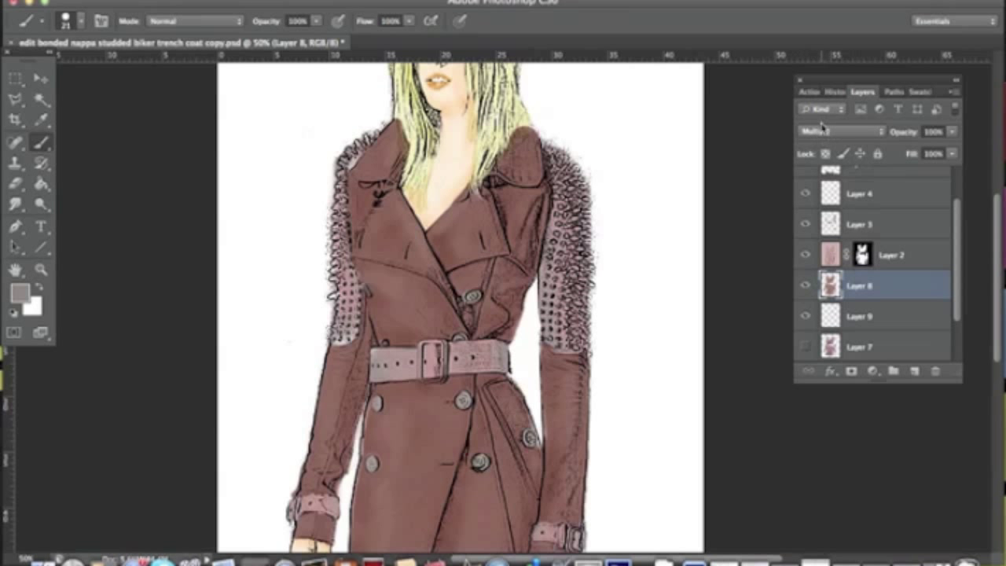
pyautogui.click(830, 370)
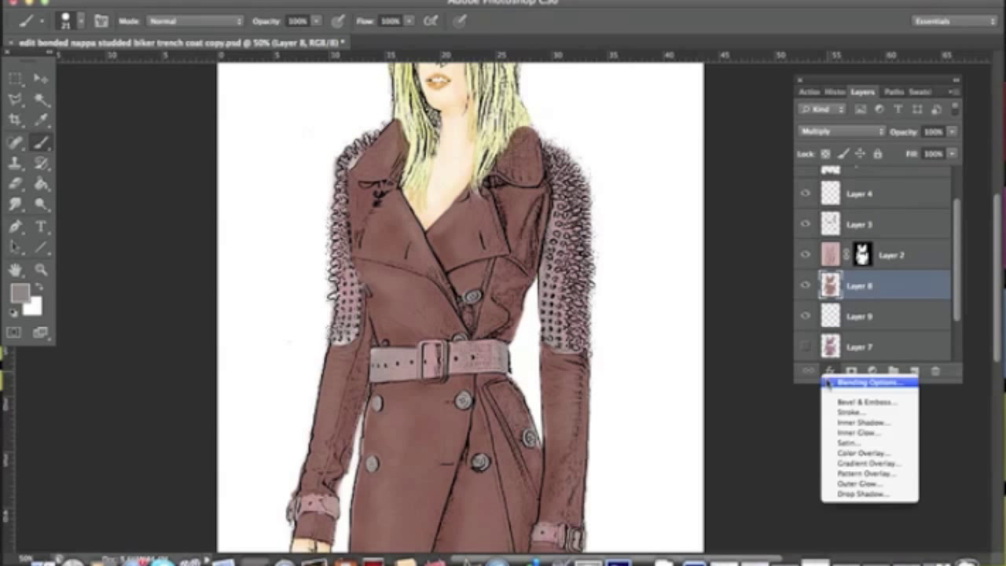
# - Give Layer 8 a 'line' Pattern Overlay at 168% scale, moving the Layer Style dialog aside
pyautogui.click(882, 480)
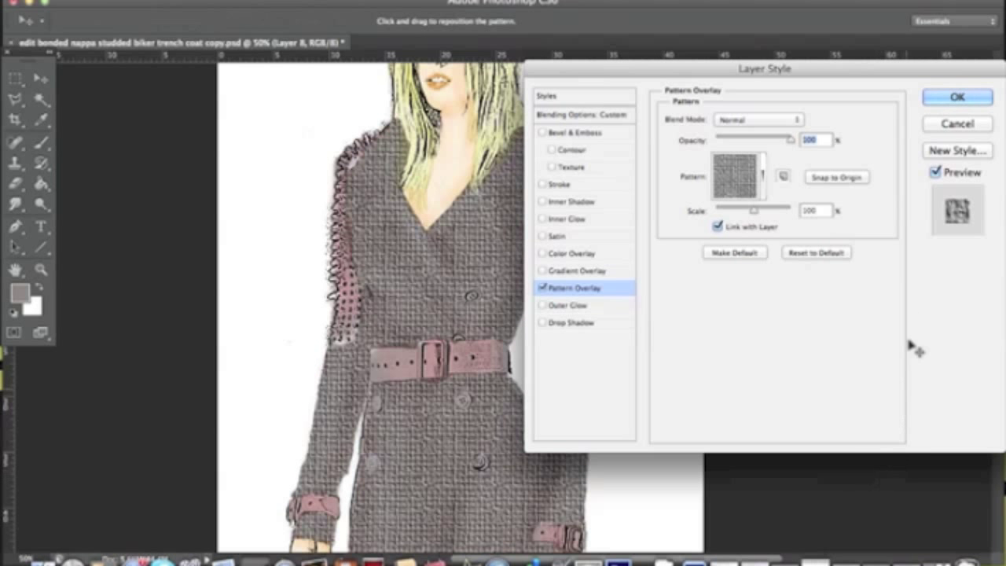
pyautogui.click(761, 176)
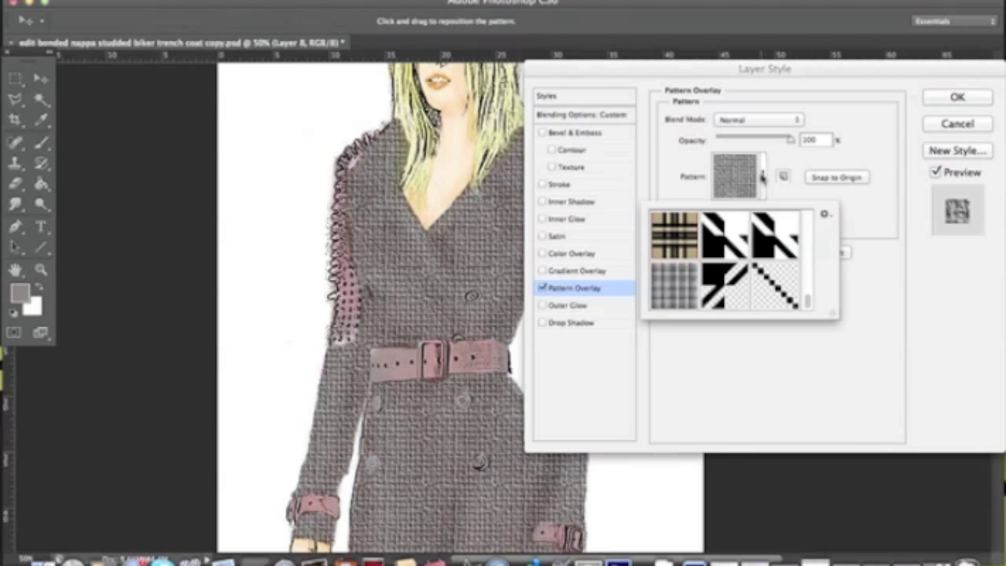
pyautogui.click(773, 288)
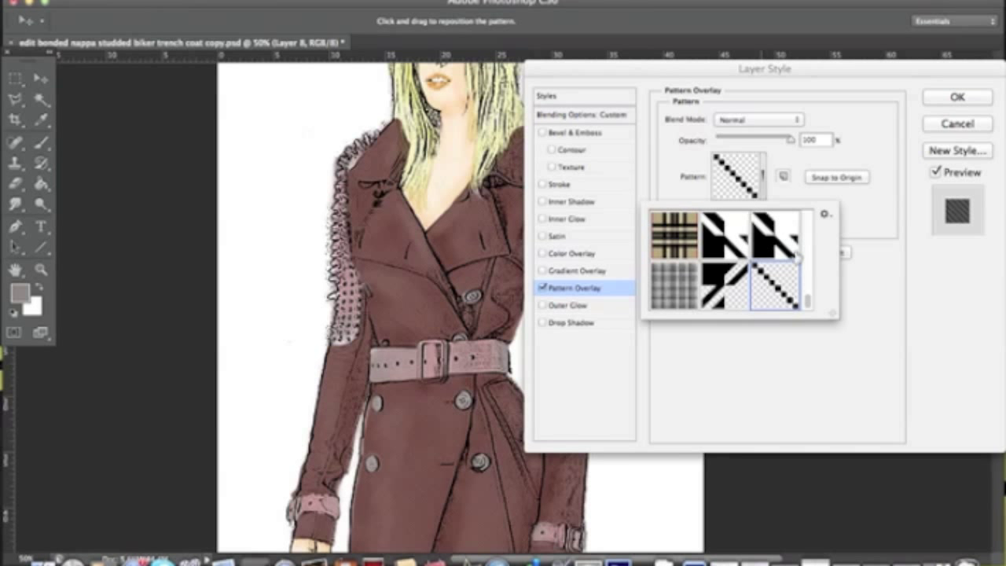
pyautogui.click(854, 222)
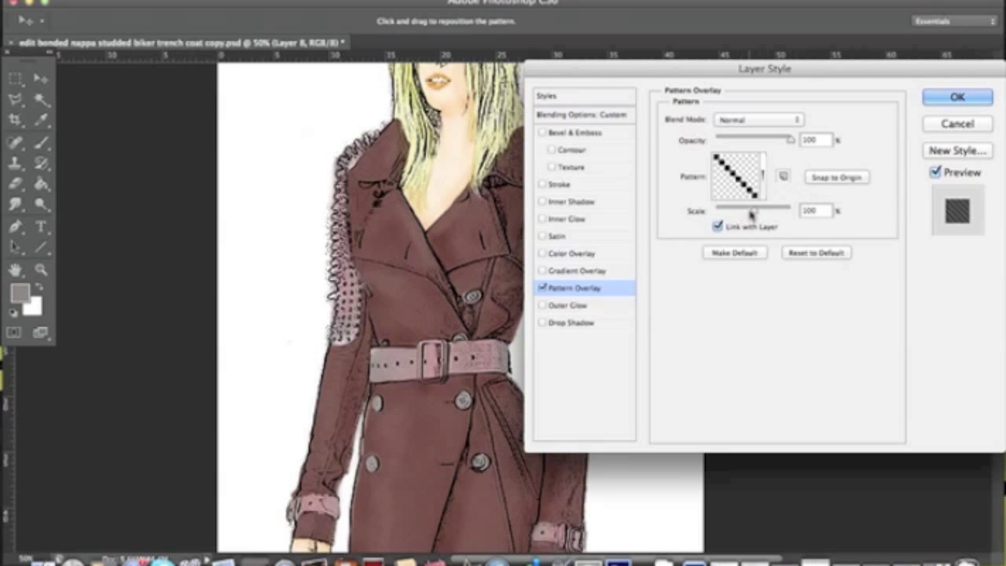
pyautogui.moveTo(752, 214); pyautogui.dragTo(761, 215)
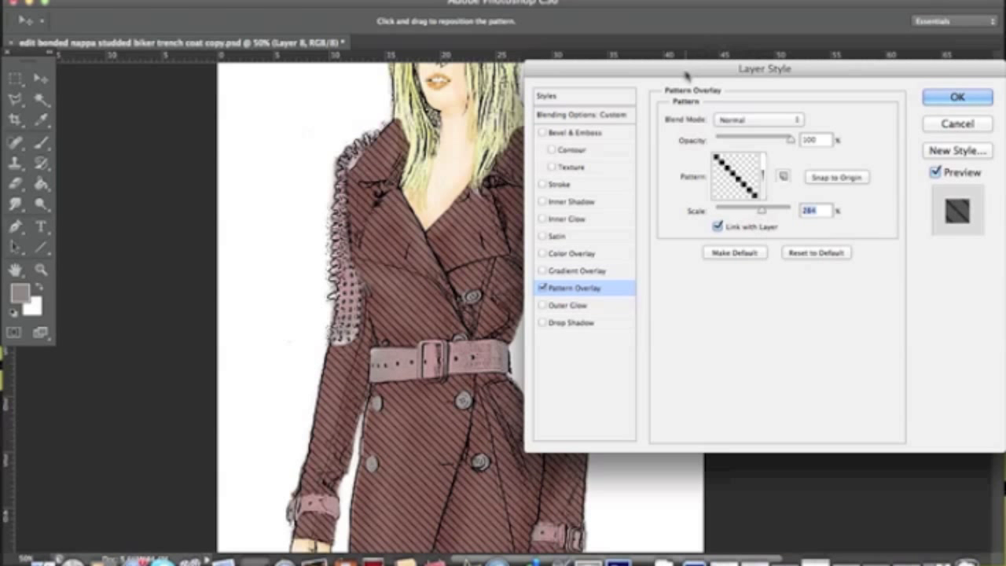
pyautogui.moveTo(685, 75); pyautogui.dragTo(769, 73)
pyautogui.moveTo(843, 212); pyautogui.dragTo(841, 215)
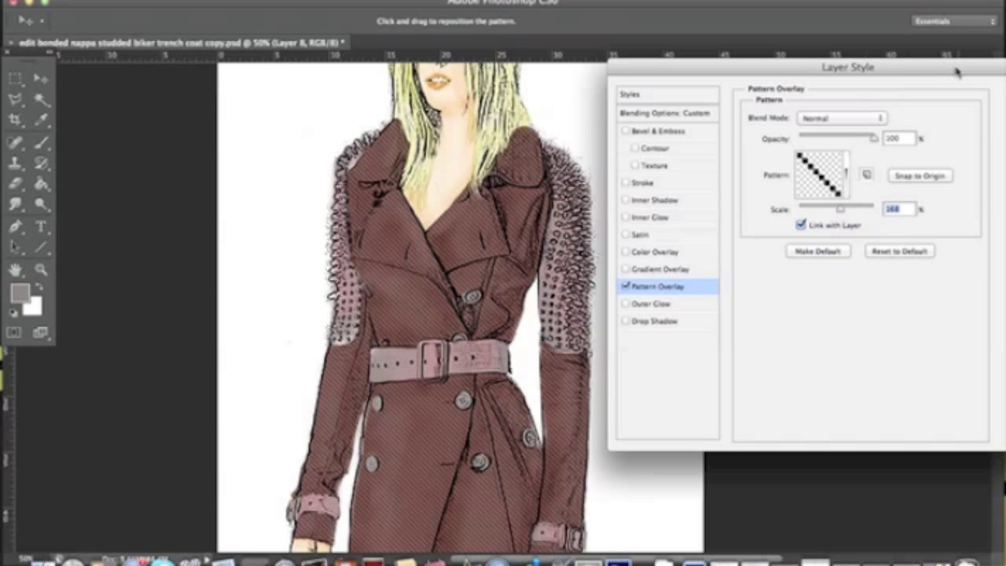
pyautogui.moveTo(957, 72); pyautogui.dragTo(875, 101)
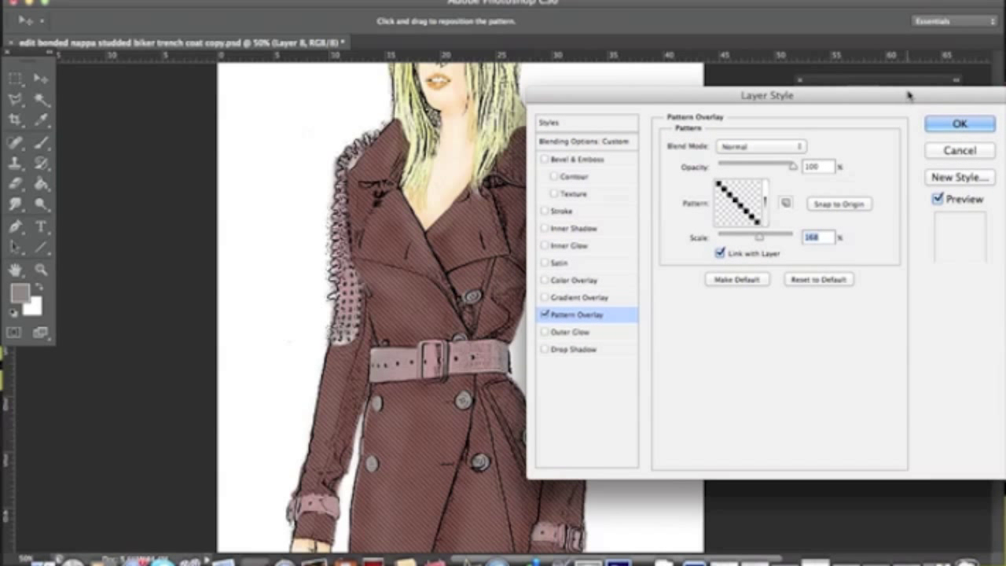